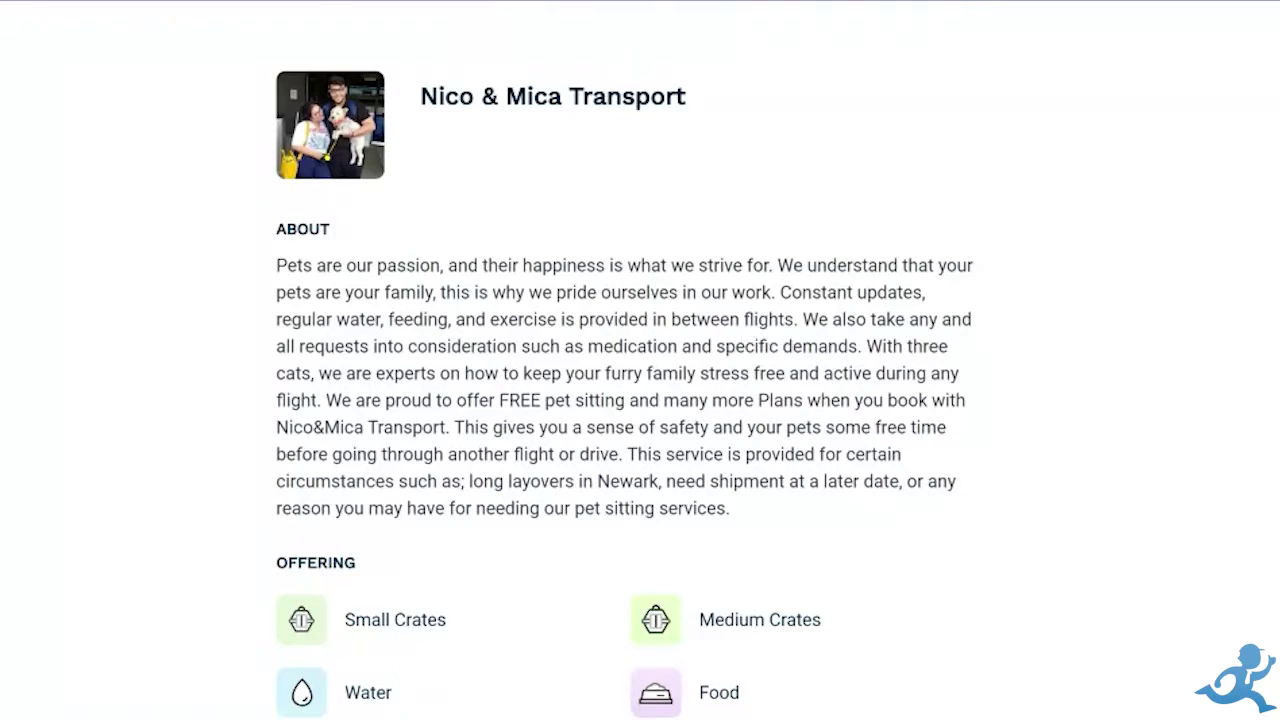
Highlight the pet-care and free pet-sitting sentences in the About text of the Nico & Mica Transport profile, then clear the selection.
left_click_drag(777, 292, 862, 346)
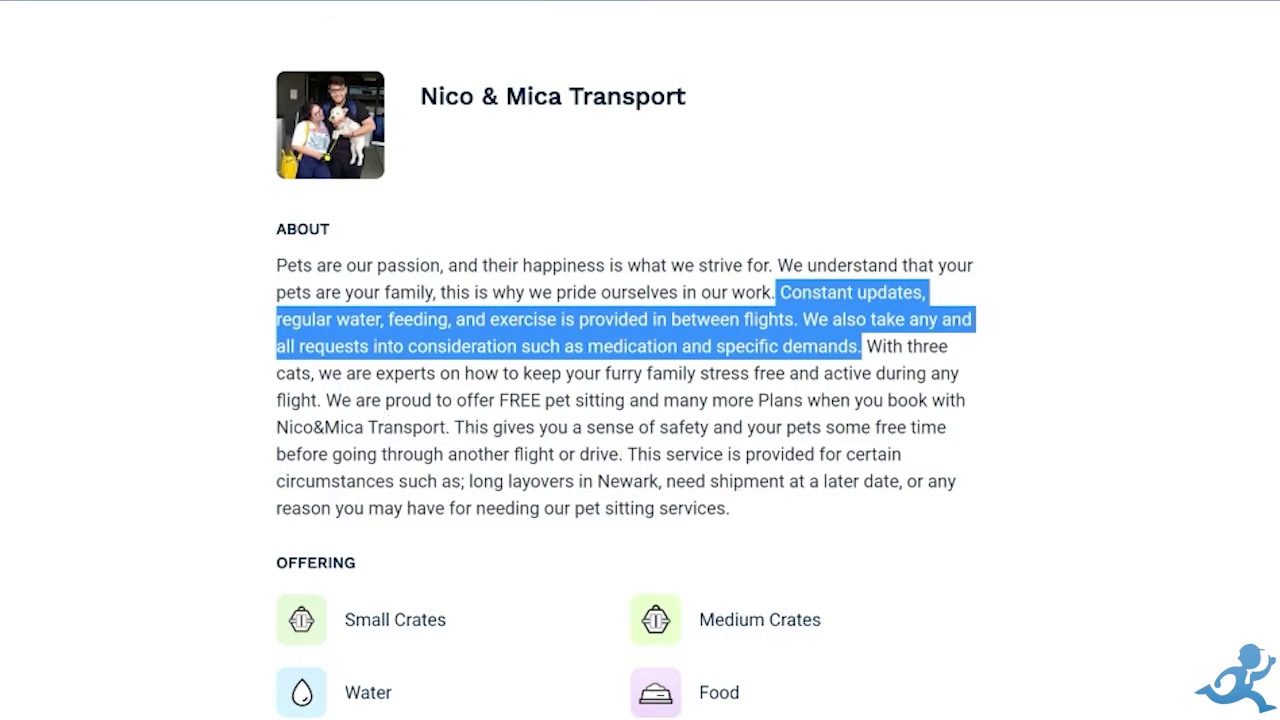
left_click_drag(326, 400, 445, 427)
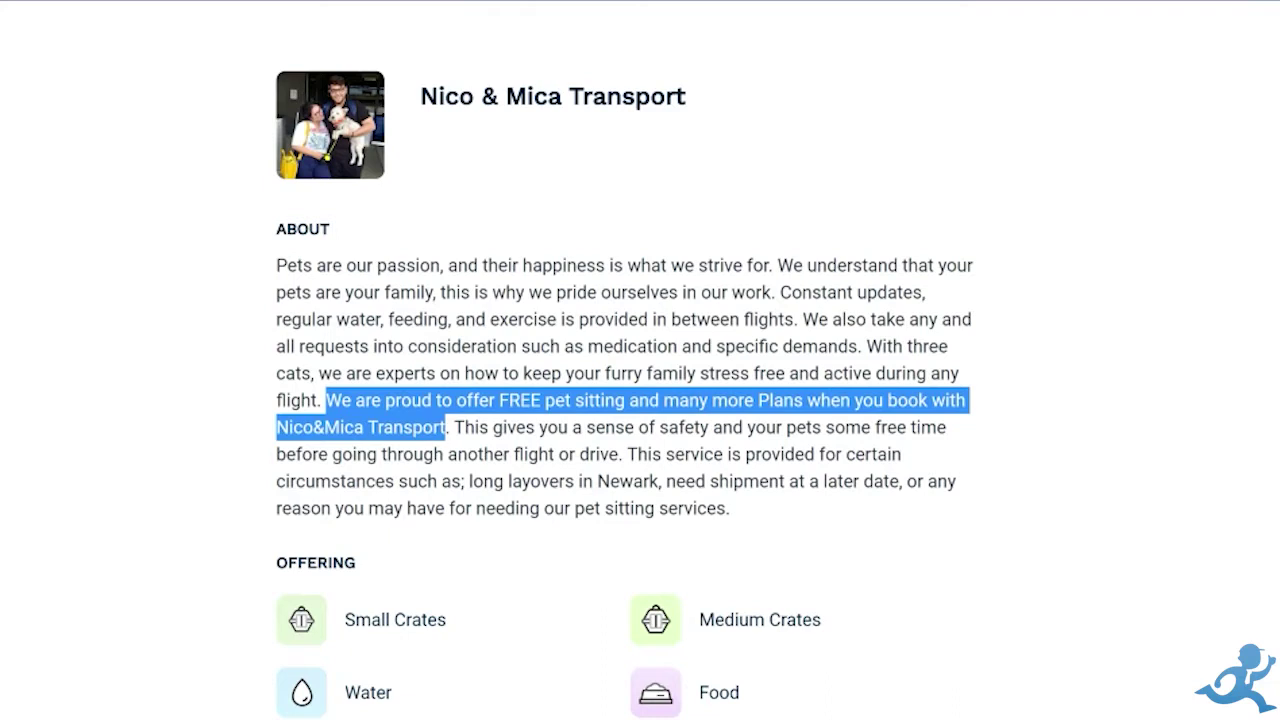
scroll(314, 509, "down", 1)
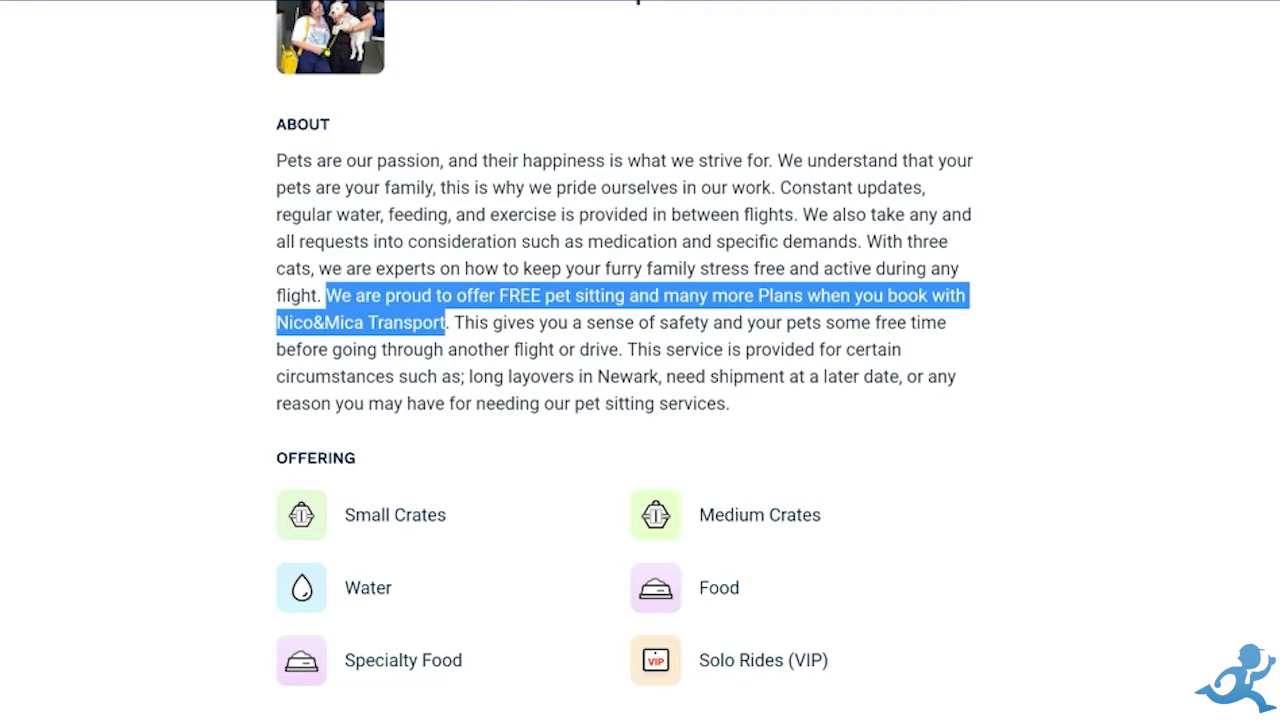
scroll(624, 360, "down", 1)
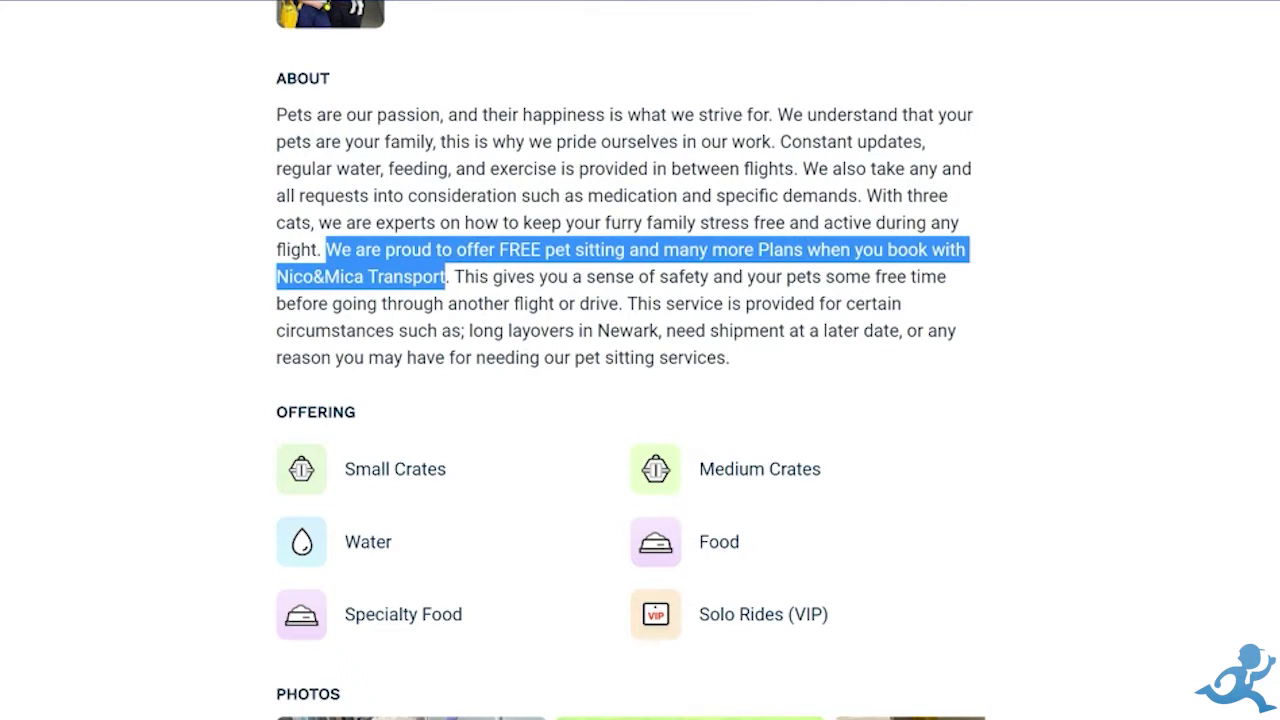
left_click(400, 435)
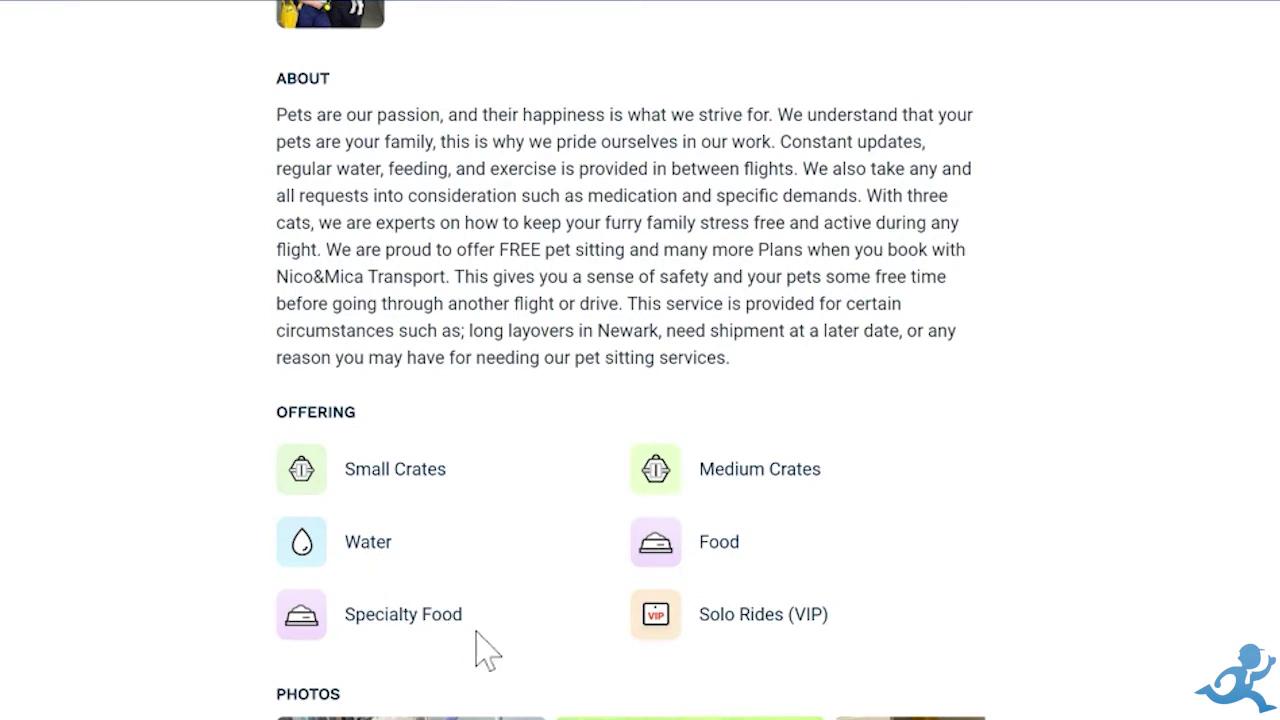
Look through the offerings and pet photos, enlarge the picture of the couple holding a white dog, and return to the profile.
scroll(476, 631, "down", 1)
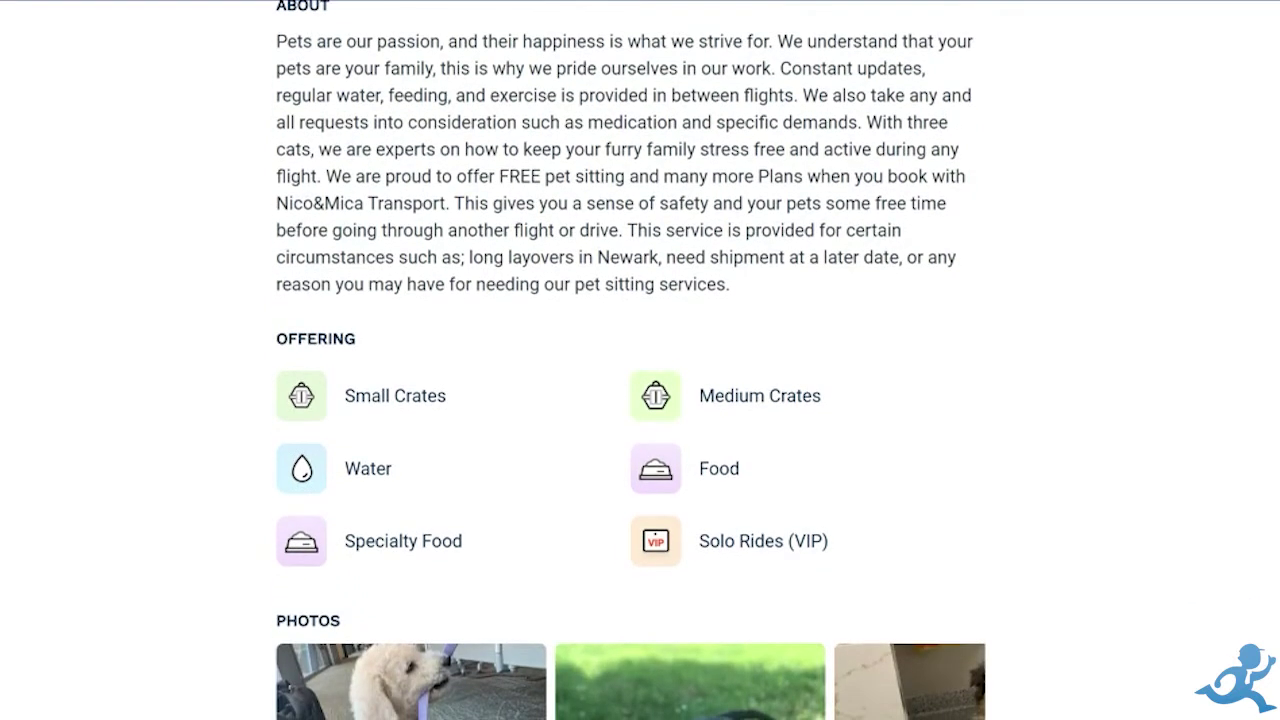
scroll(630, 360, "down", 1)
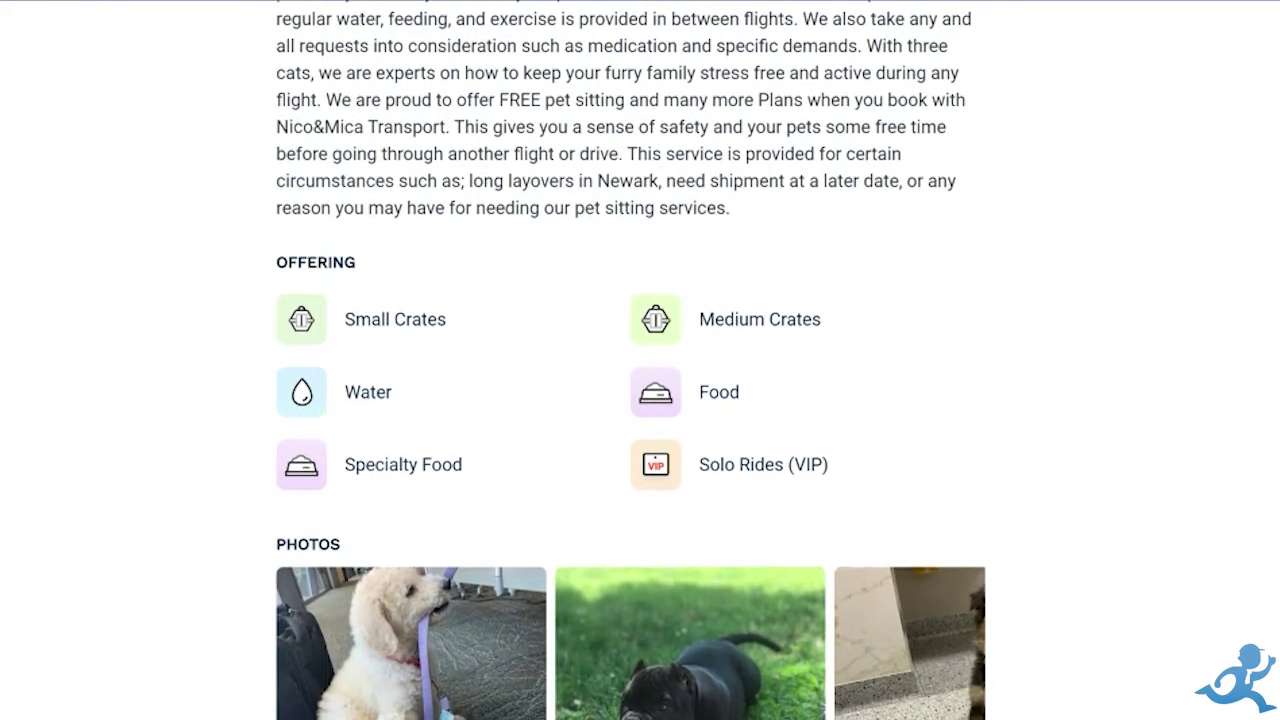
scroll(630, 364, "down", 2)
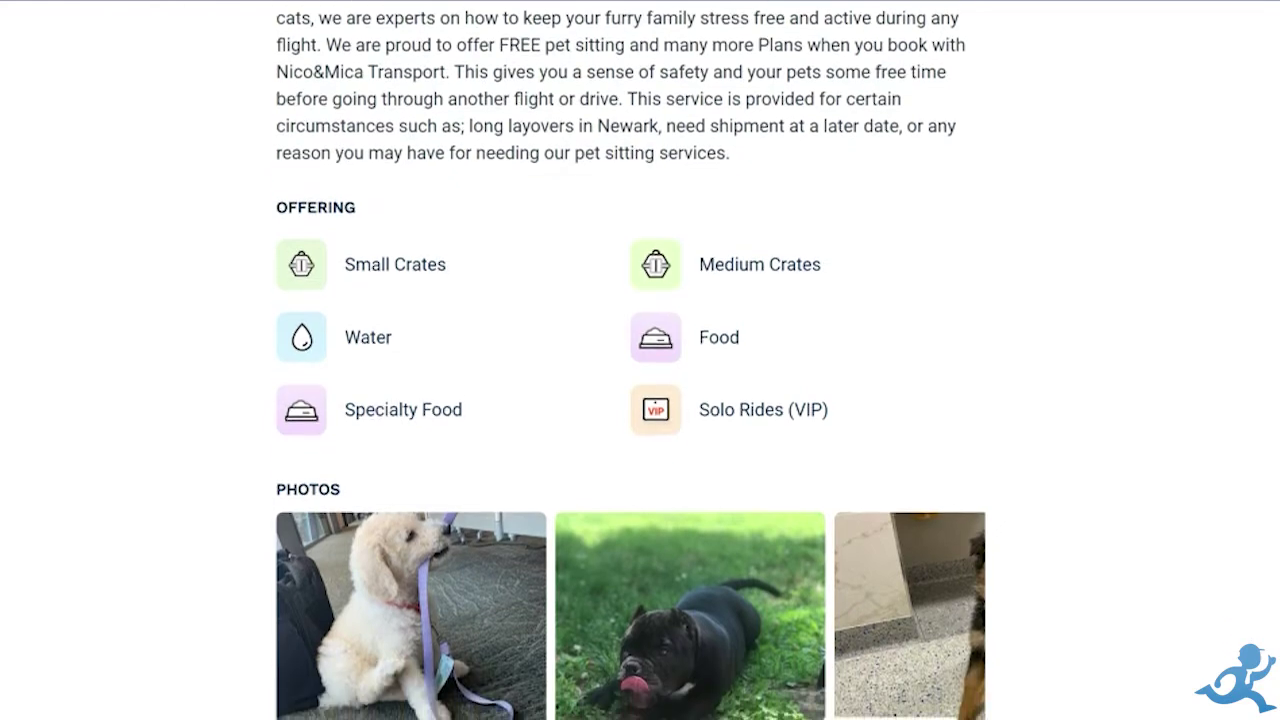
scroll(630, 400, "down", 1)
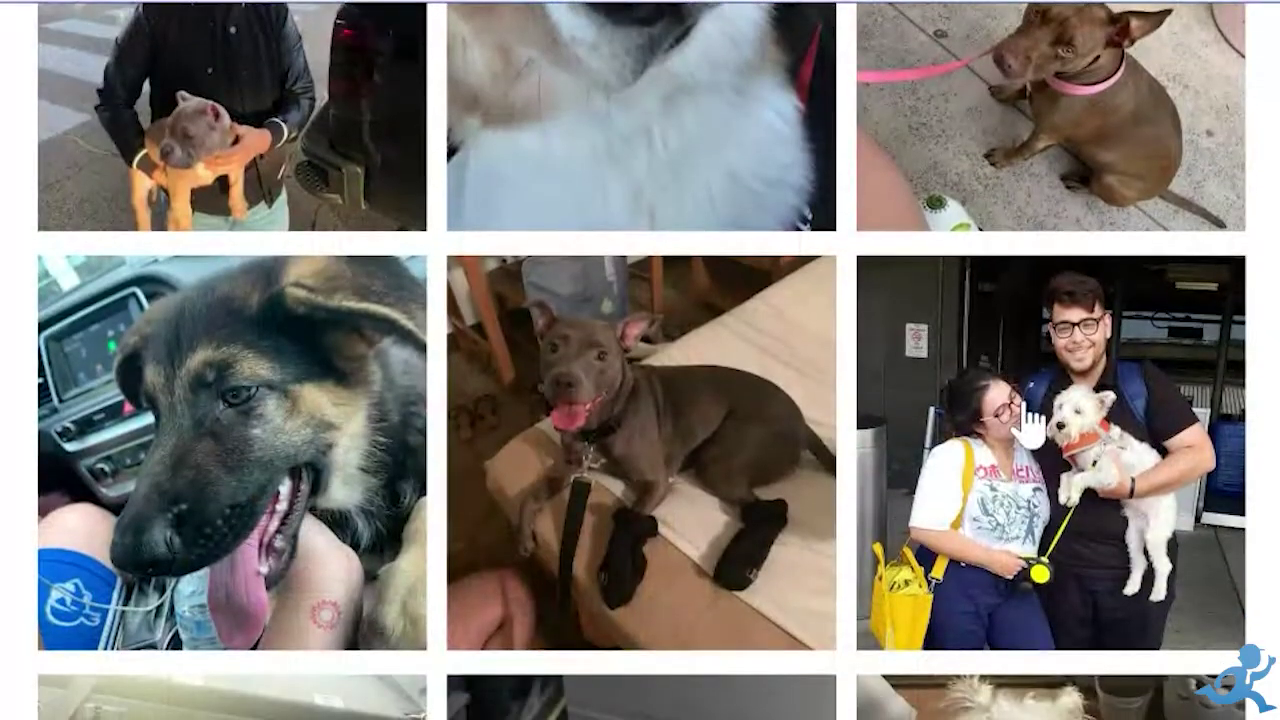
left_click(1028, 428)
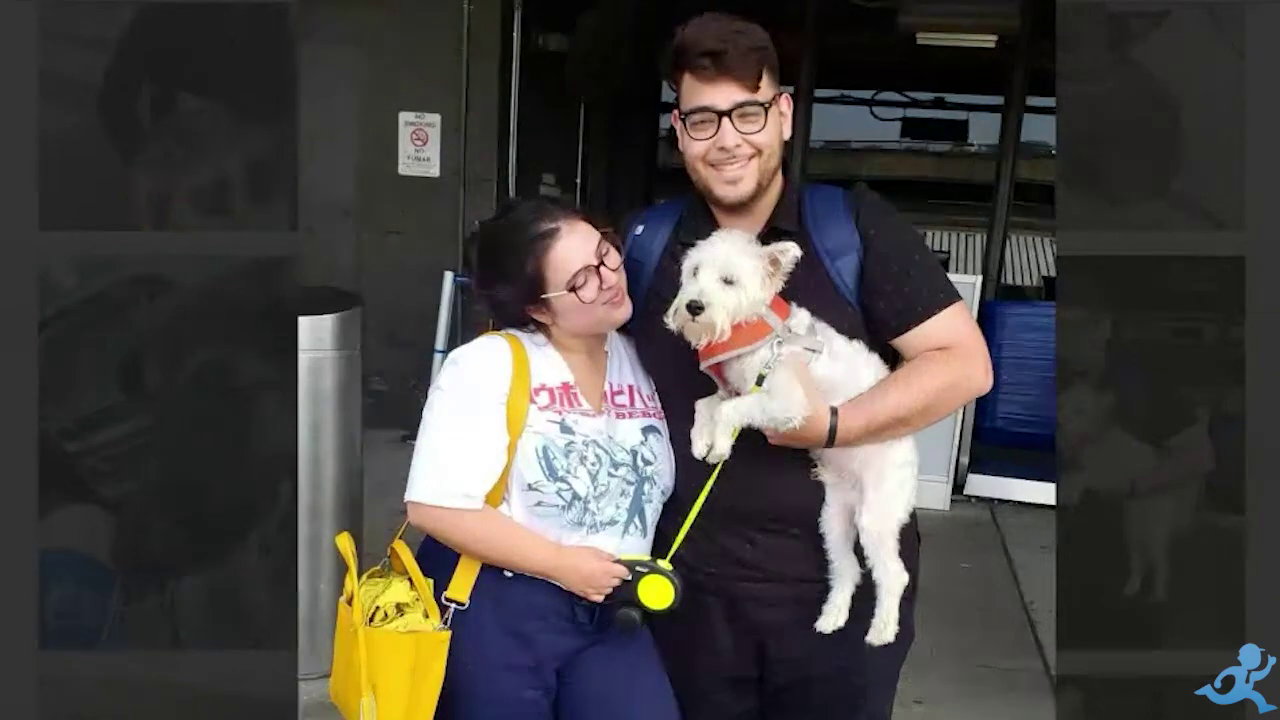
key("Escape")
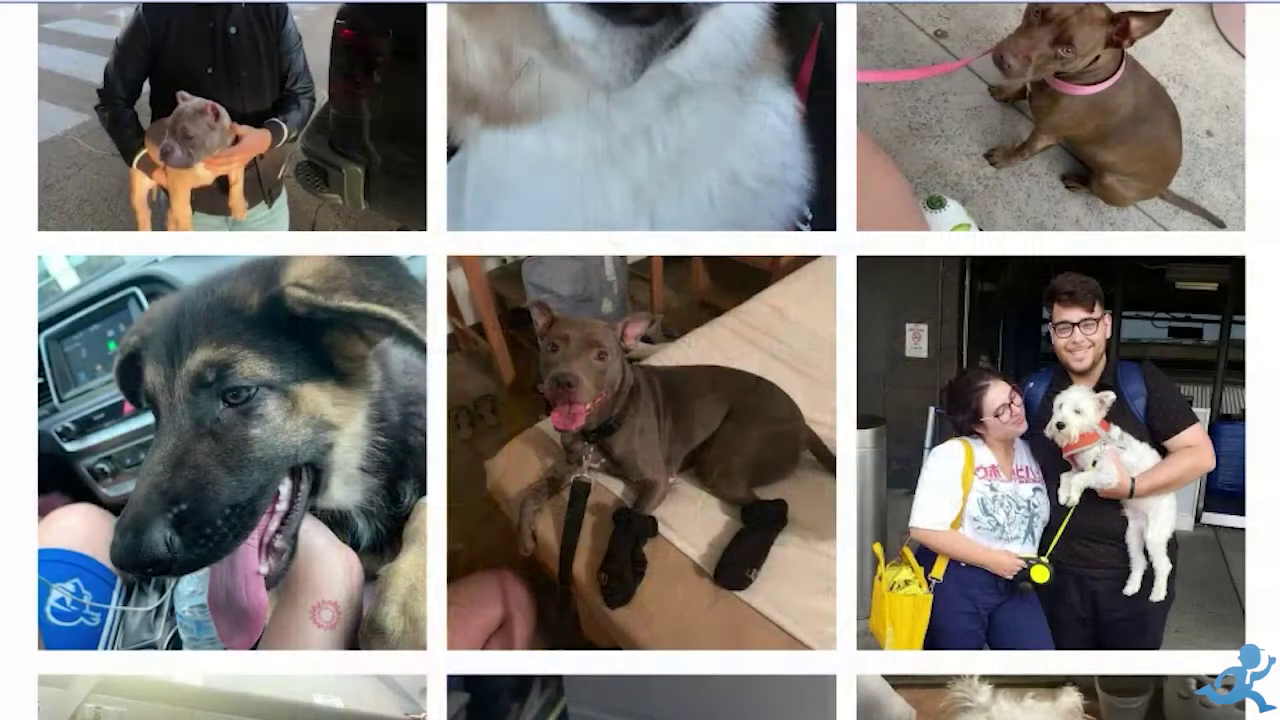
key("alt+Left")
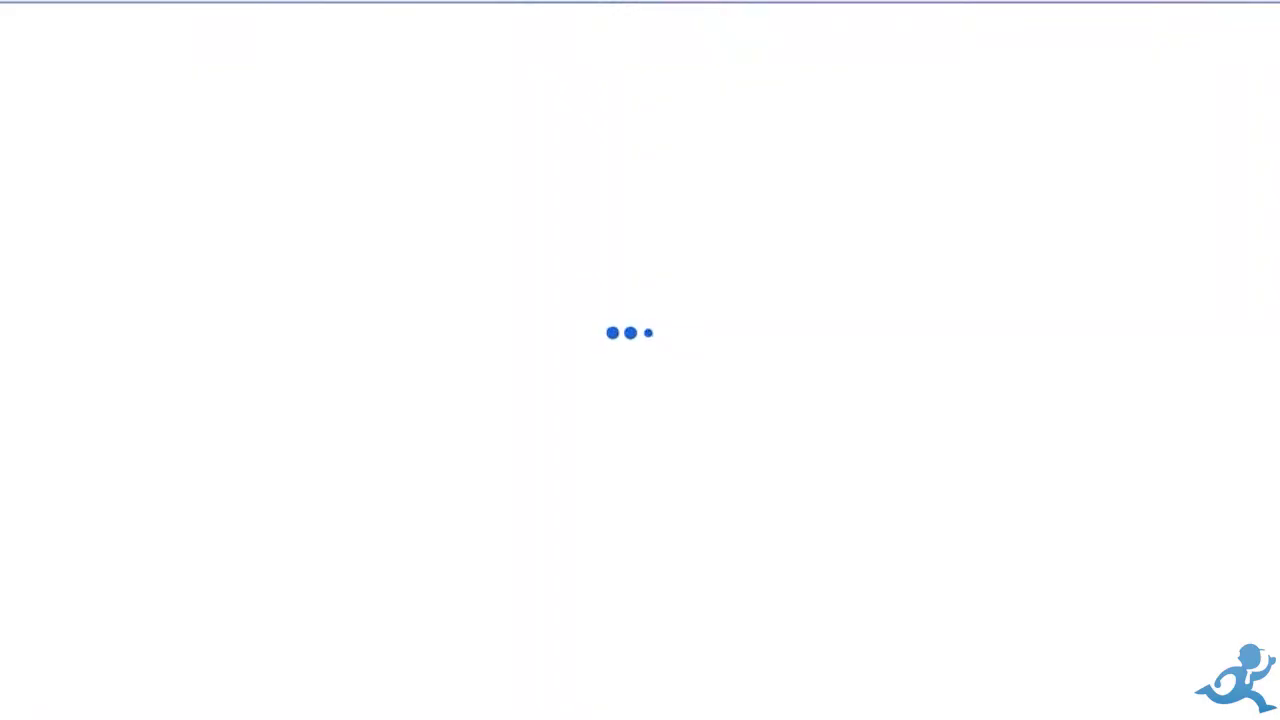
Examine the vehicle and verification details, highlighting the start of the statement about renting a van and clearing the selection.
scroll(367, 412, "down", 3)
scroll(370, 430, "down", 4)
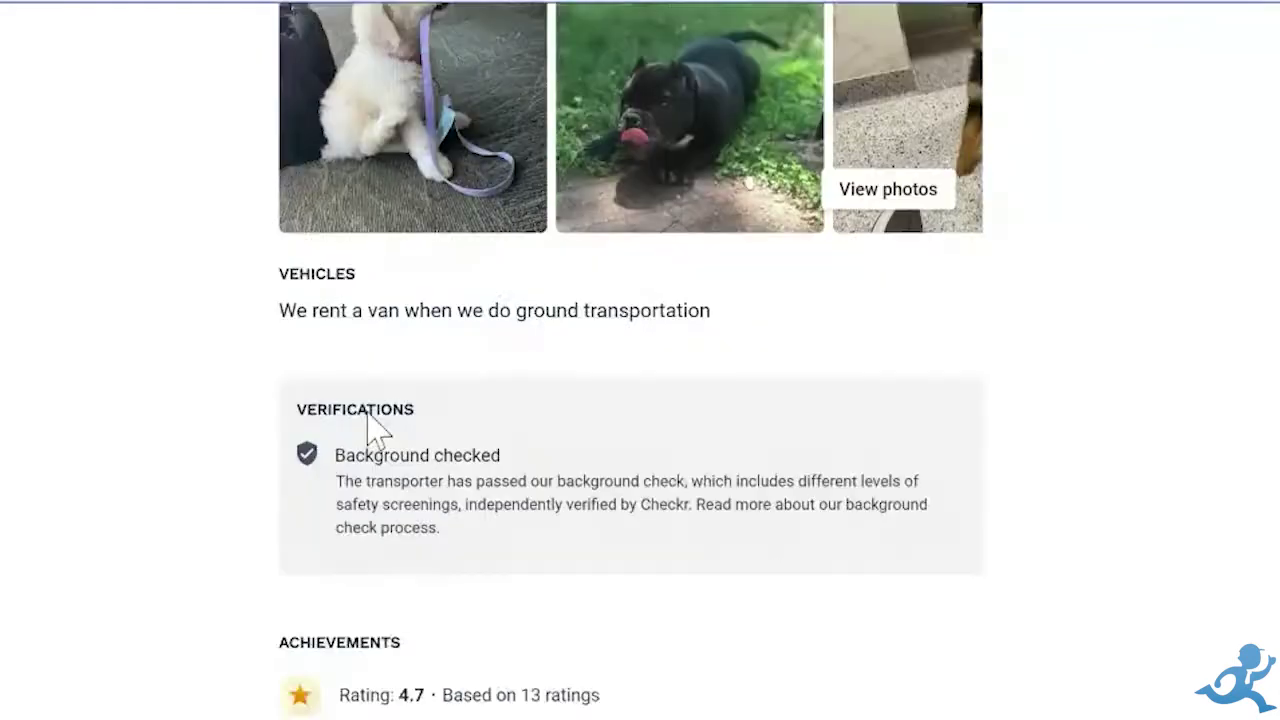
scroll(370, 430, "up", 2)
scroll(370, 432, "down", 2)
scroll(631, 400, "down", 1)
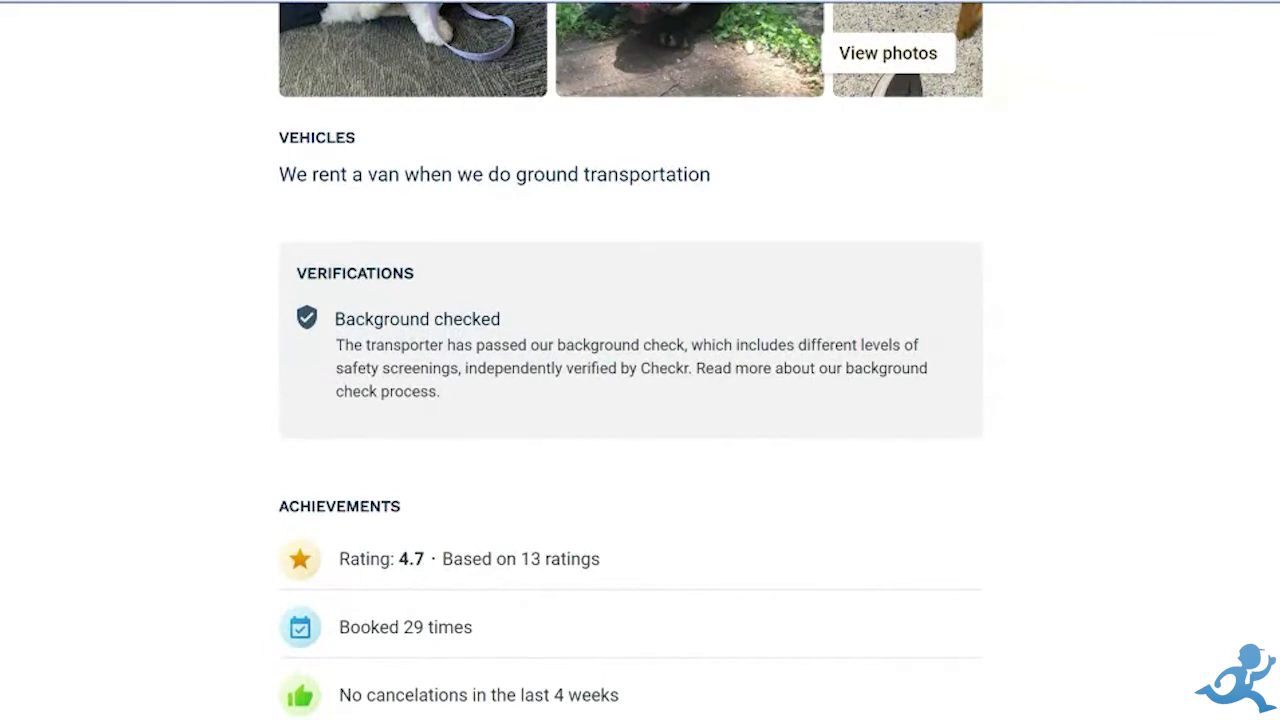
left_click_drag(279, 174, 487, 174)
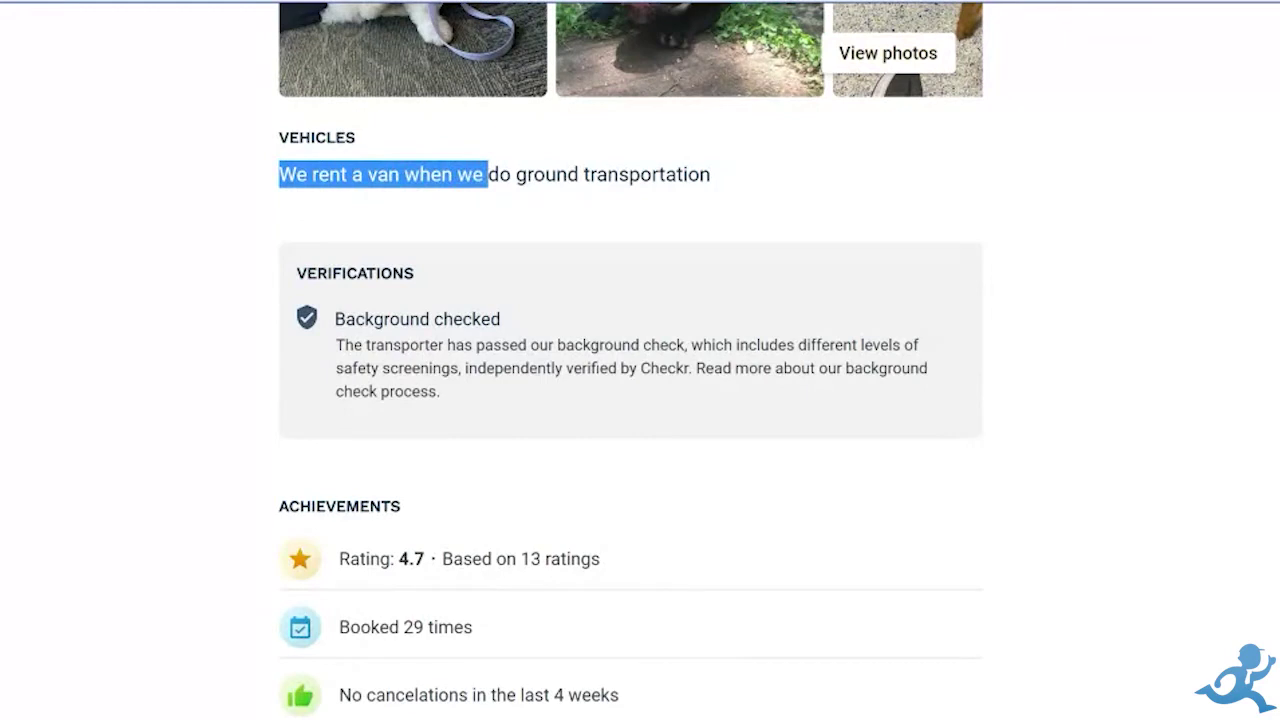
left_click(452, 269)
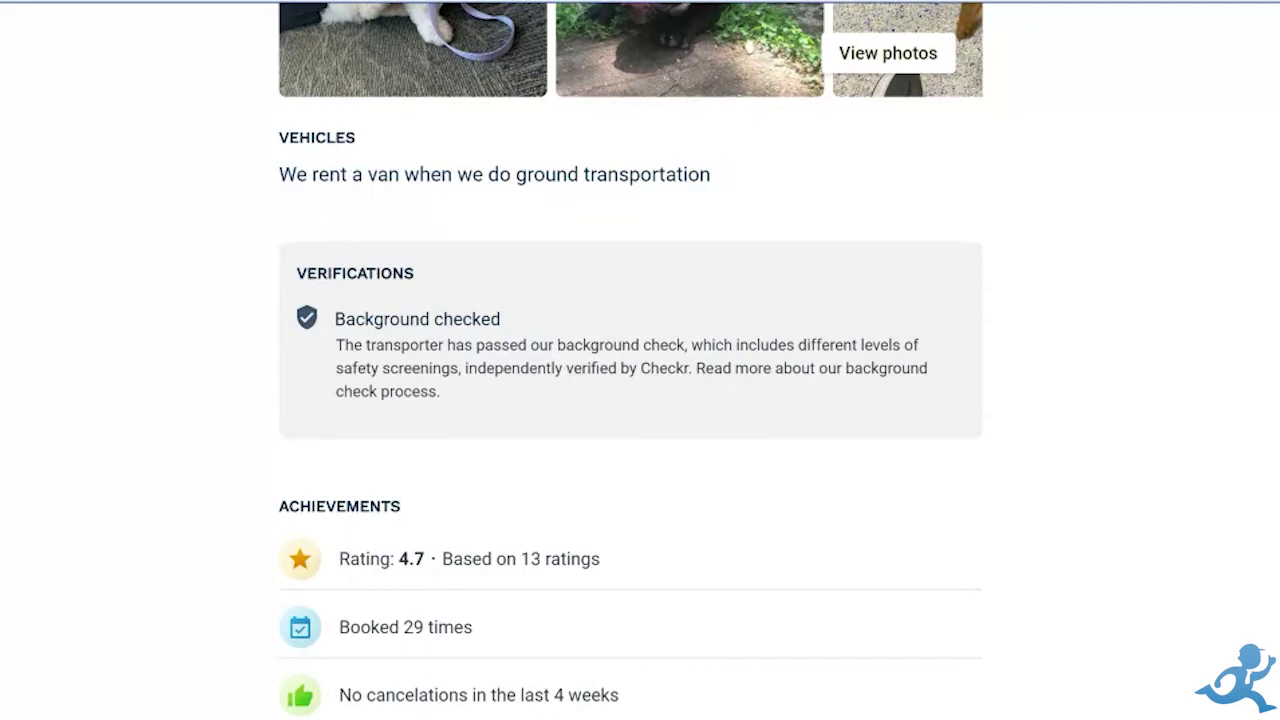
Review the transporter's achievements and highlight the line about cancelations in the last 4 weeks.
scroll(630, 360, "down", 3)
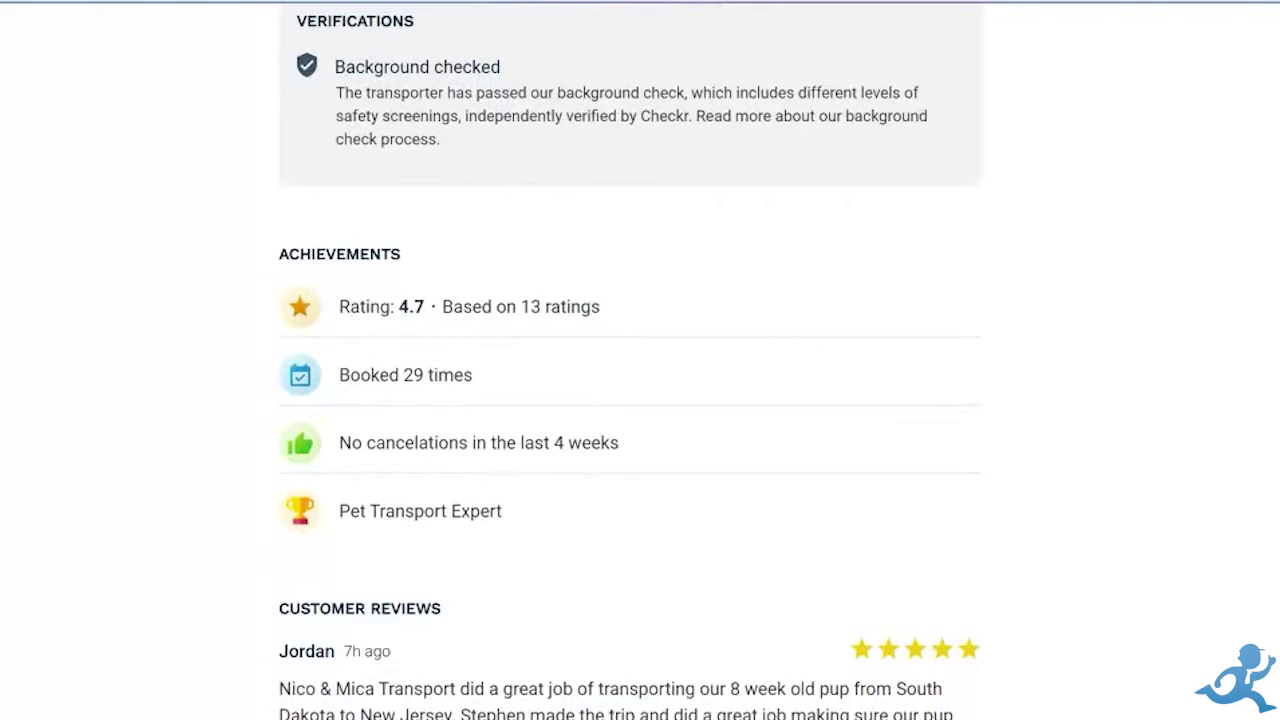
double_click(350, 443)
left_click_drag(362, 443, 619, 443)
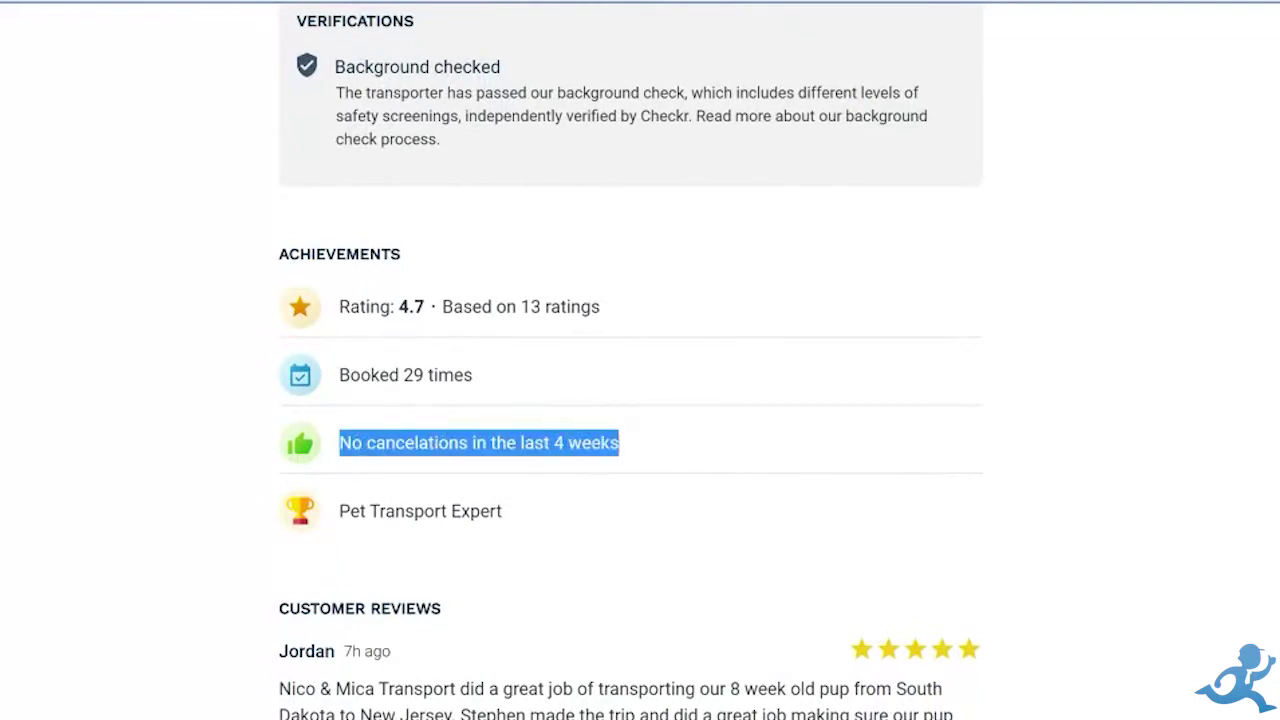
double_click(599, 443)
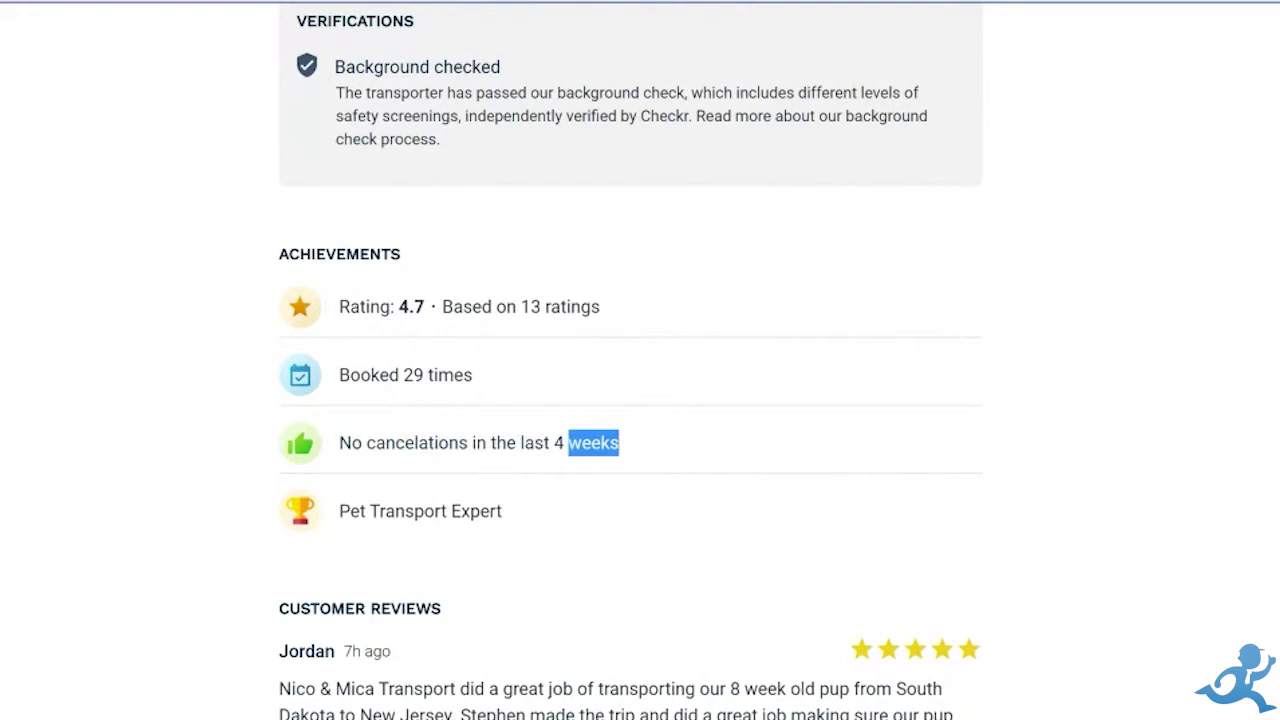
left_click_drag(629, 466, 348, 450)
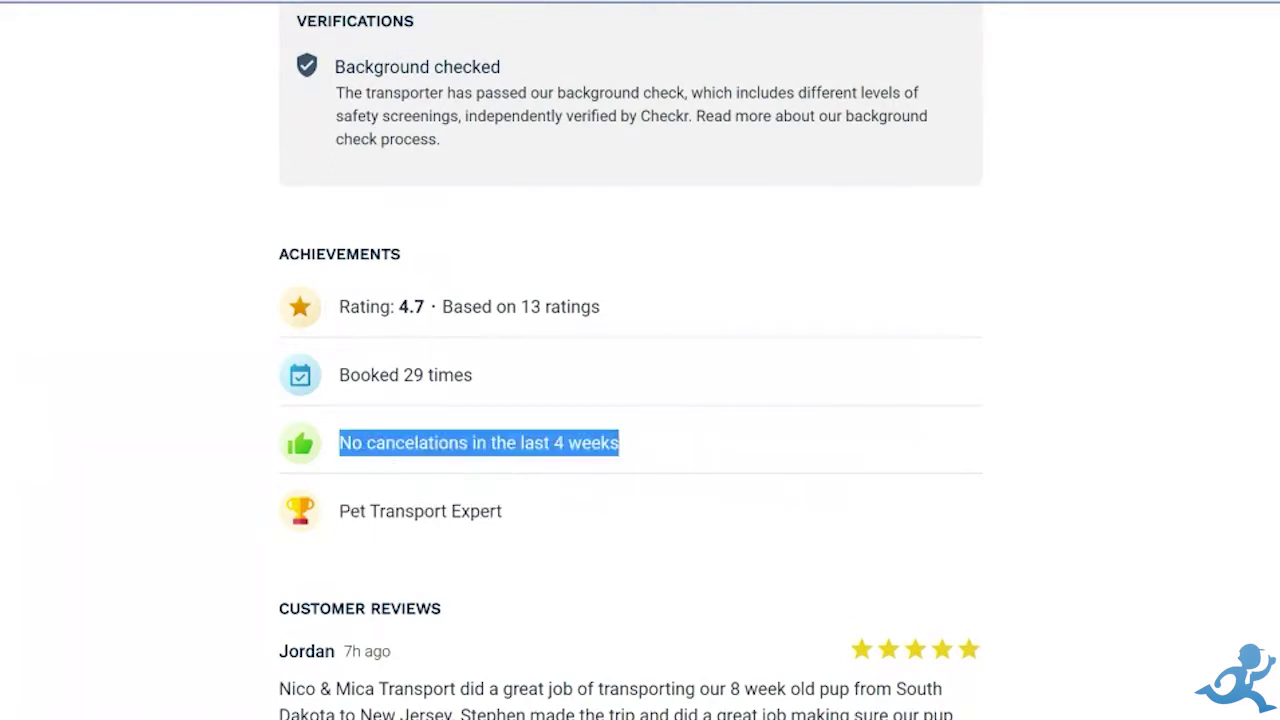
Read the customer reviews on the Nico & Mica Transport profile.
scroll(338, 262, "down", 1)
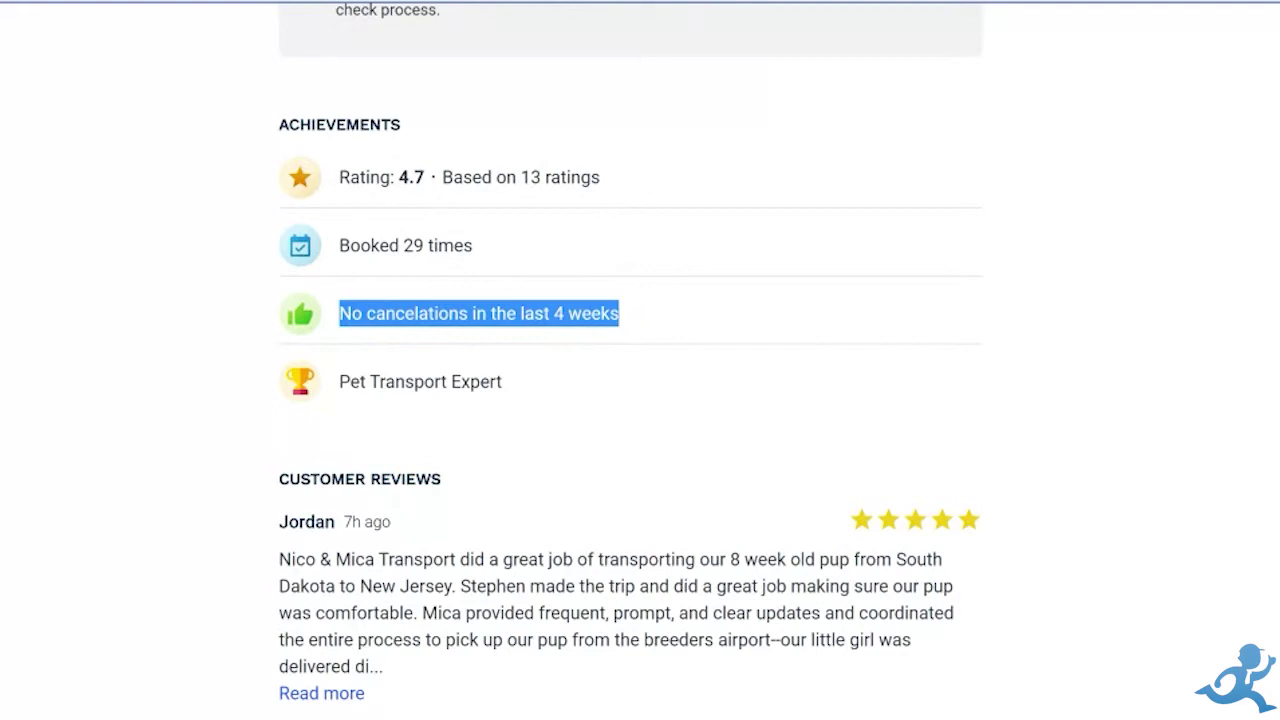
scroll(630, 400, "down", 1)
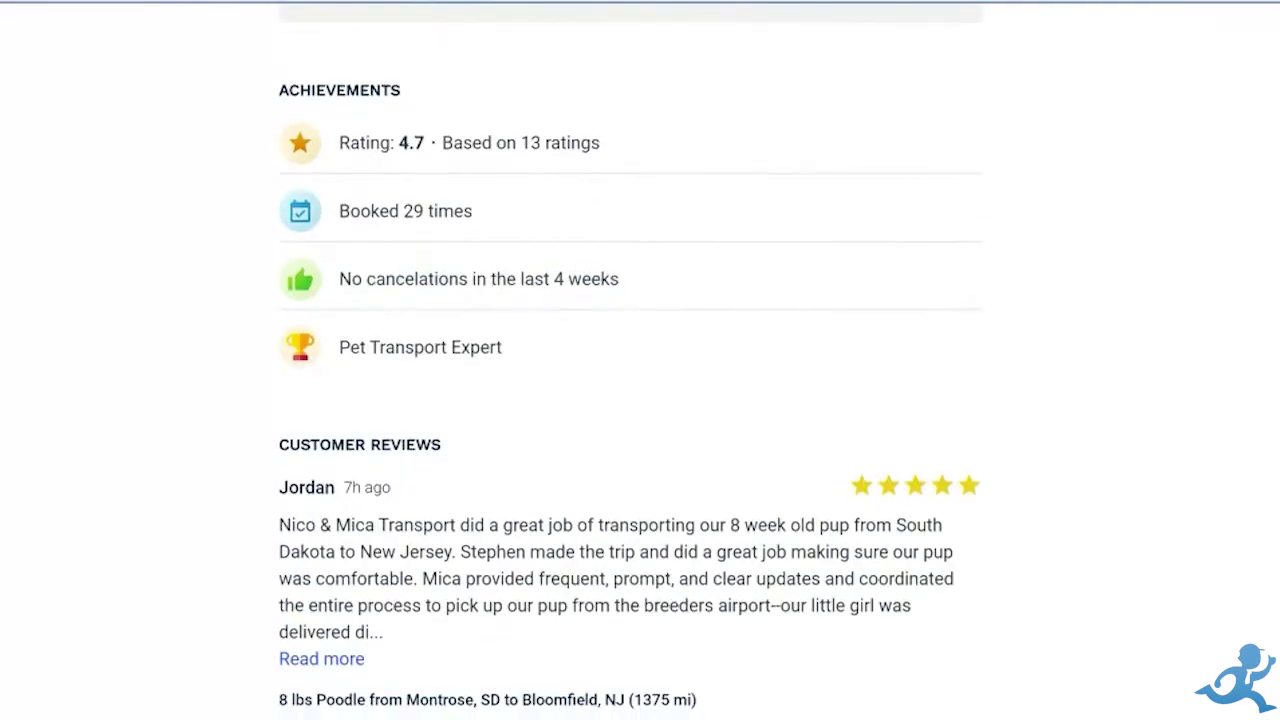
scroll(630, 400, "down", 1)
scroll(630, 400, "down", 1)
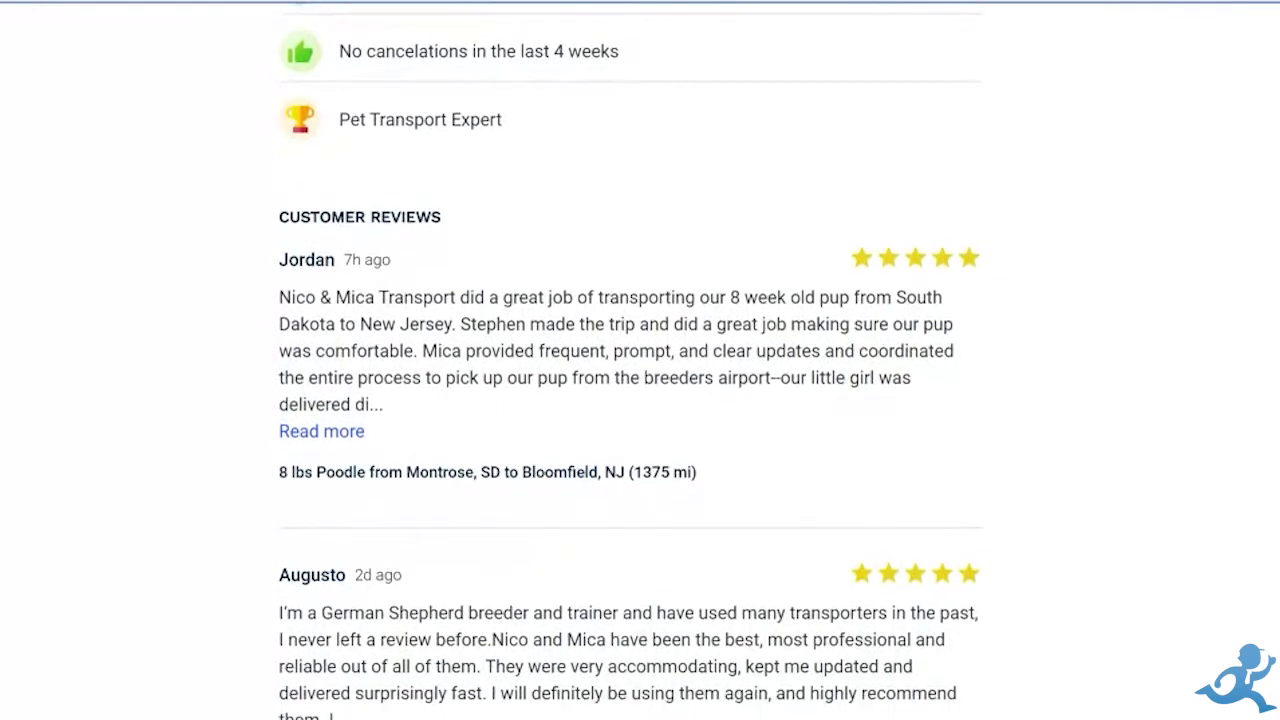
scroll(630, 400, "down", 1)
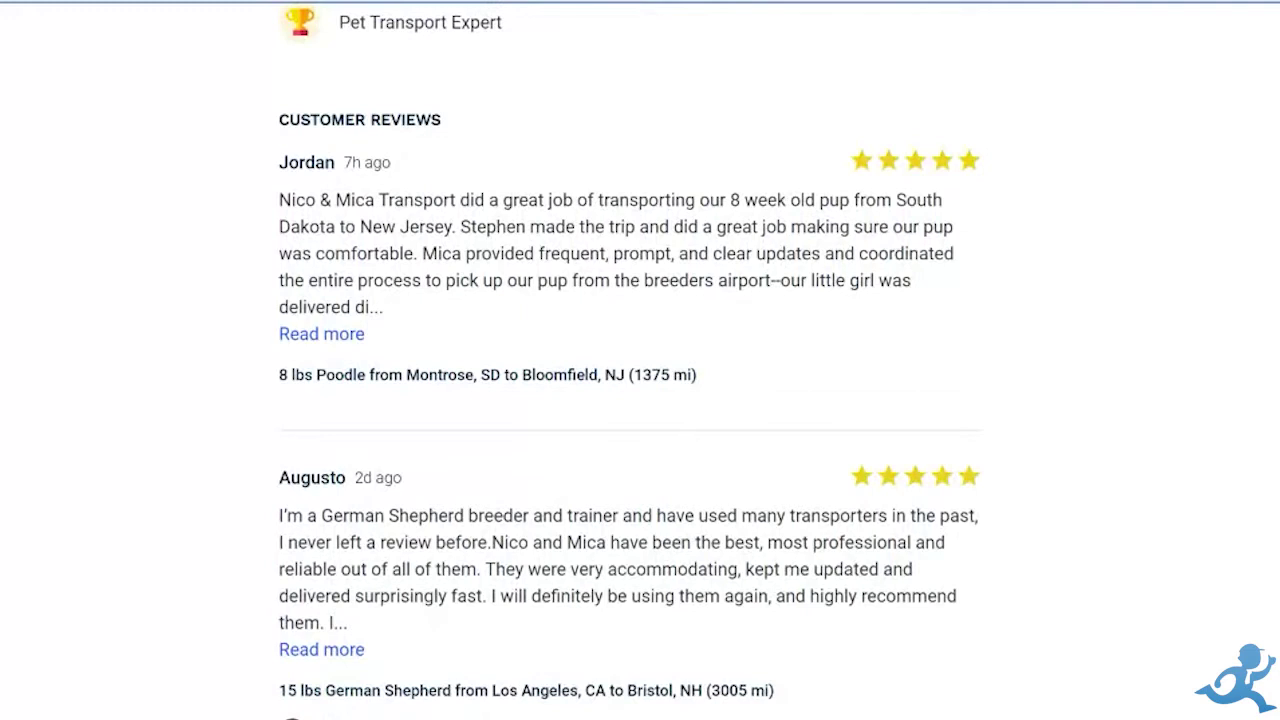
scroll(640, 360, "down", 1)
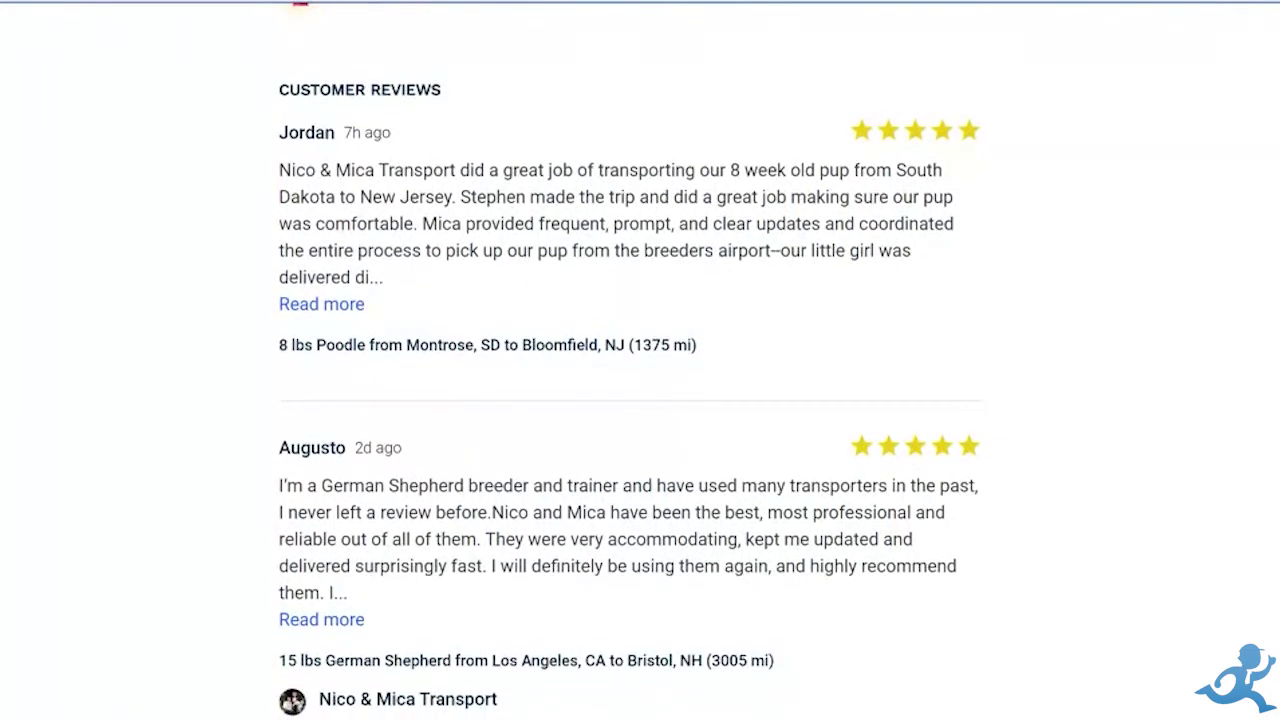
scroll(640, 360, "down", 1)
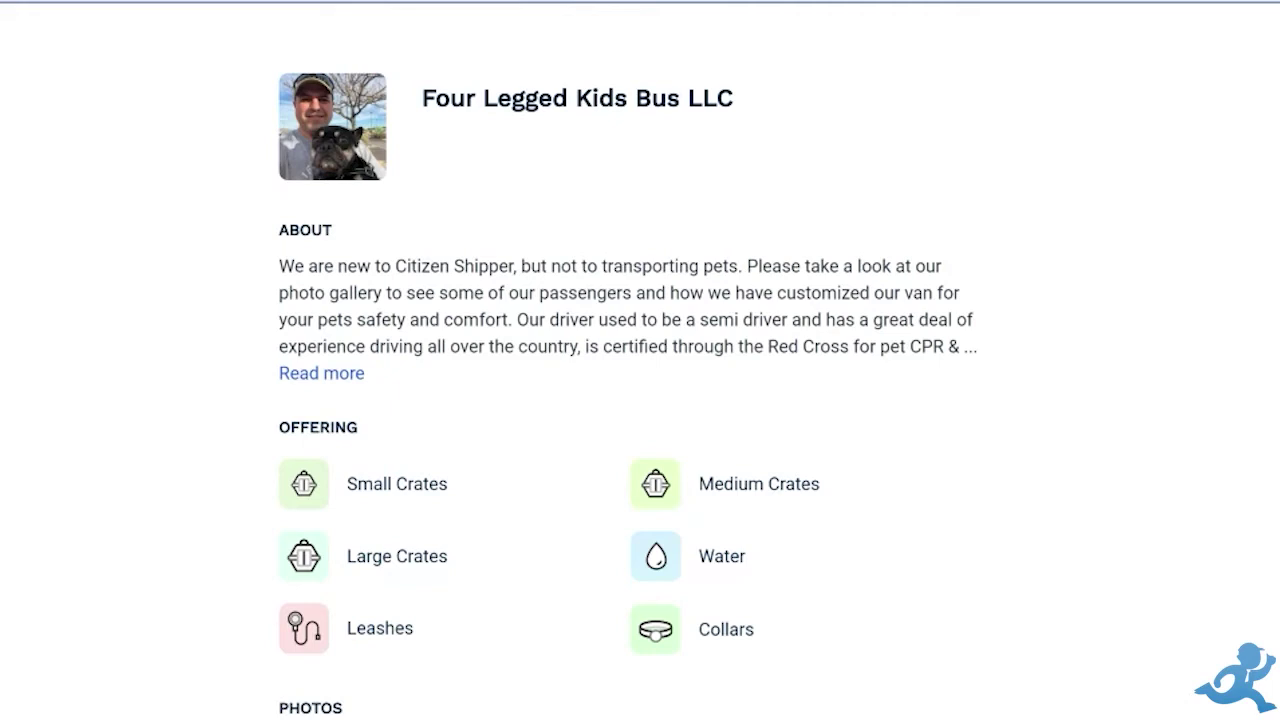
Expand the full About text of Four Legged Kids Bus LLC and review its offerings, photos and vehicle description.
left_click(352, 376)
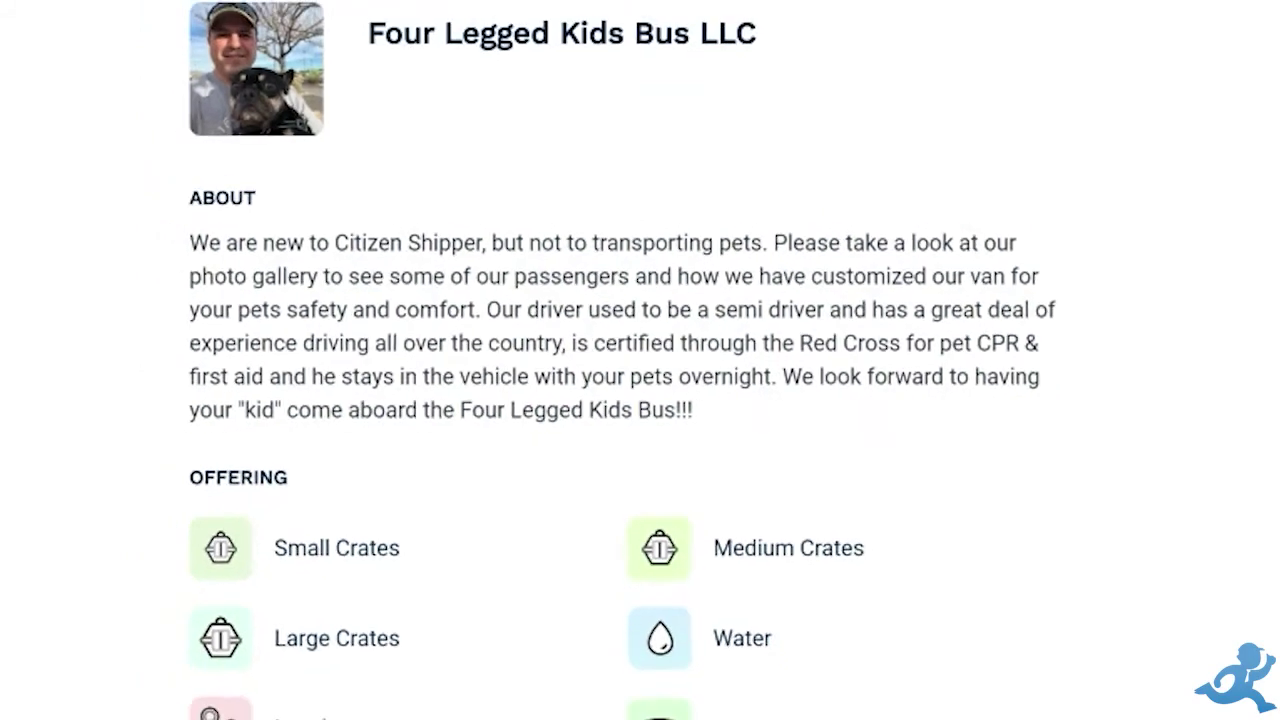
scroll(490, 210, "down", 5)
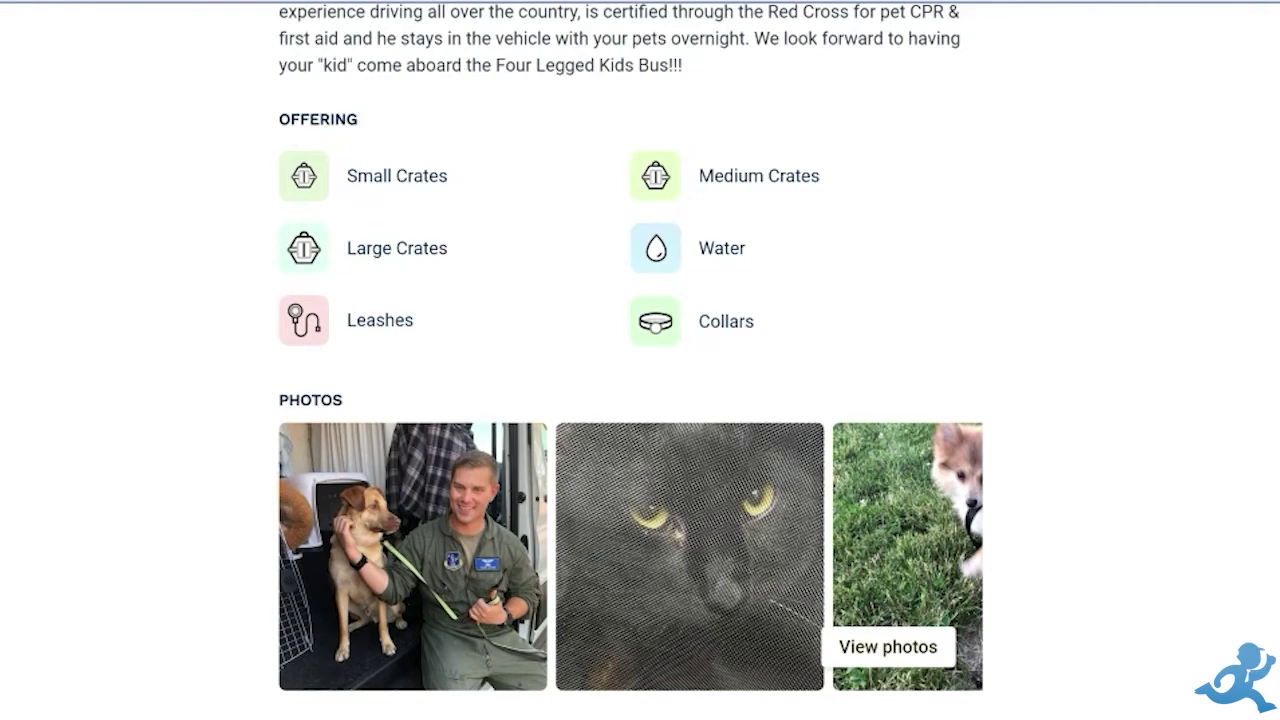
scroll(614, 371, "down", 2)
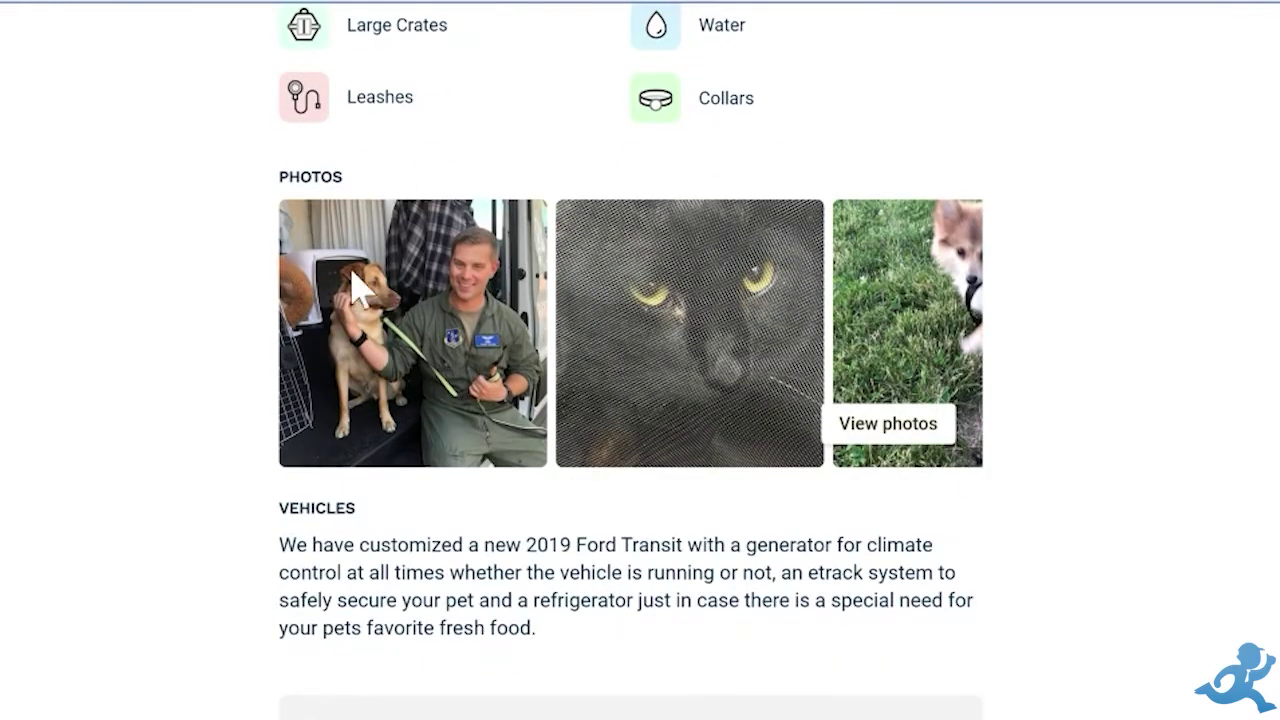
Open the full photo gallery of Four Legged Kids Bus LLC and browse its pet pictures.
left_click(934, 438)
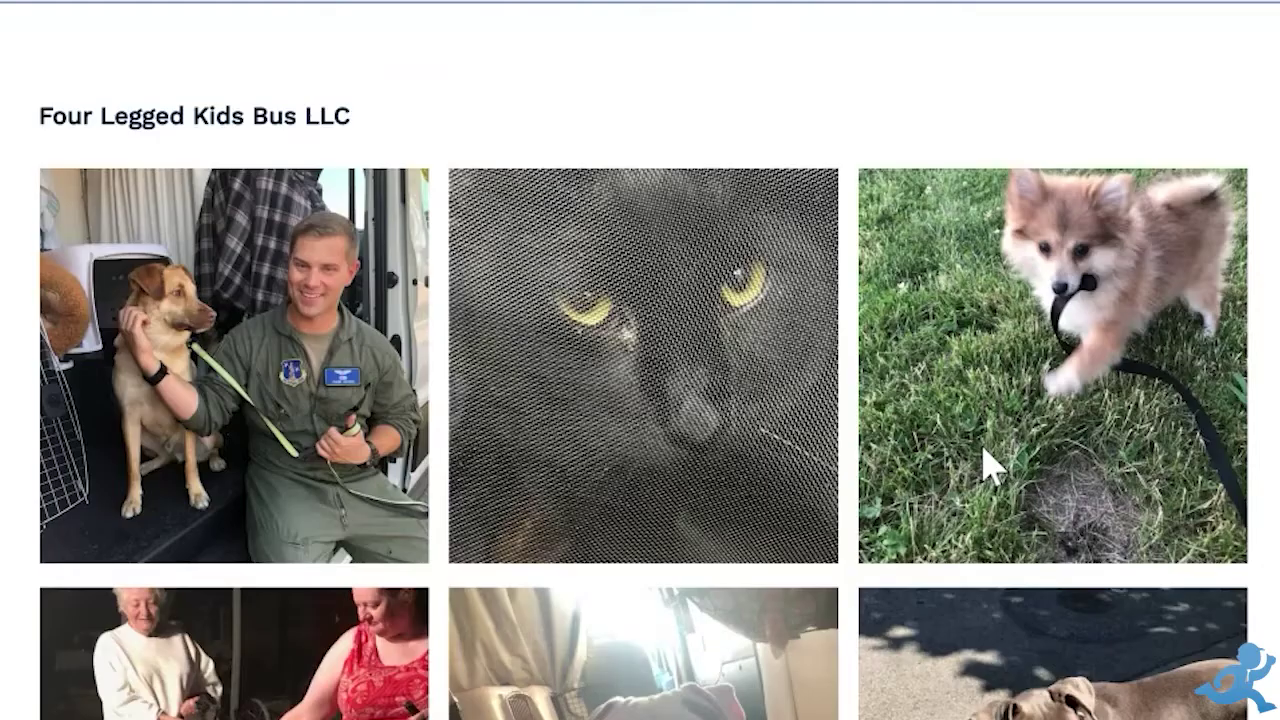
scroll(718, 497, "down", 6)
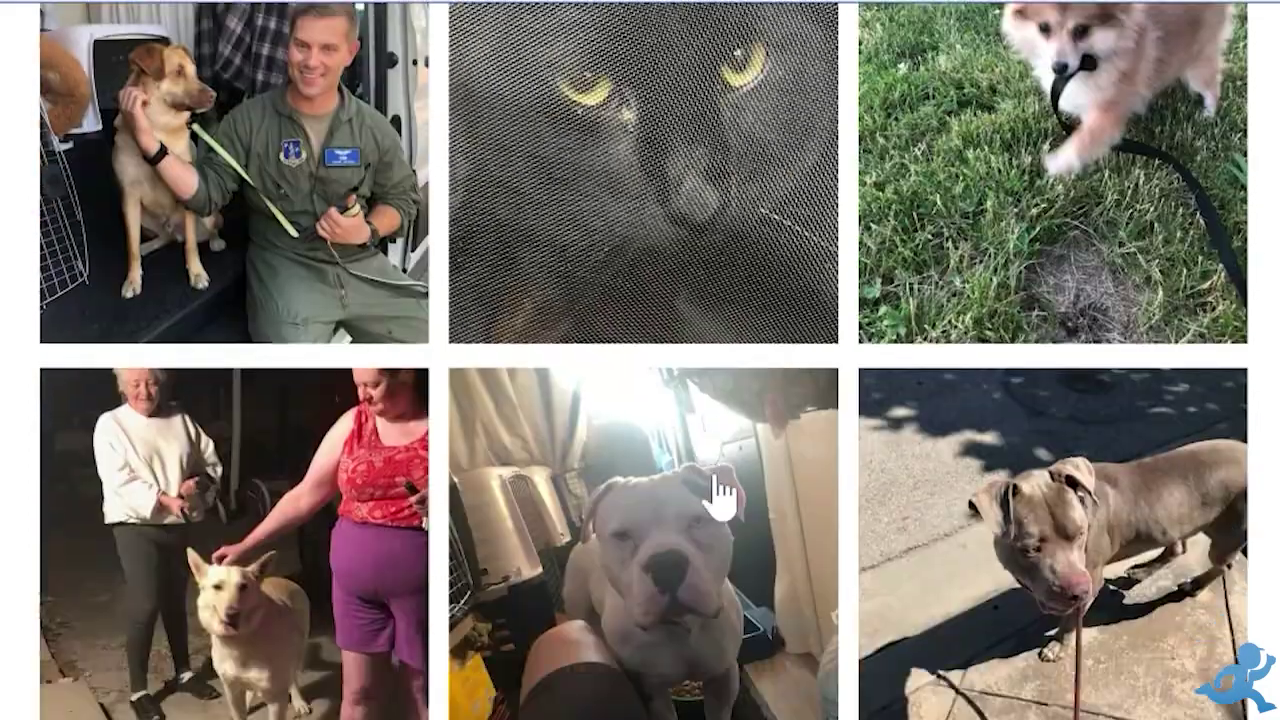
scroll(715, 497, "down", 4)
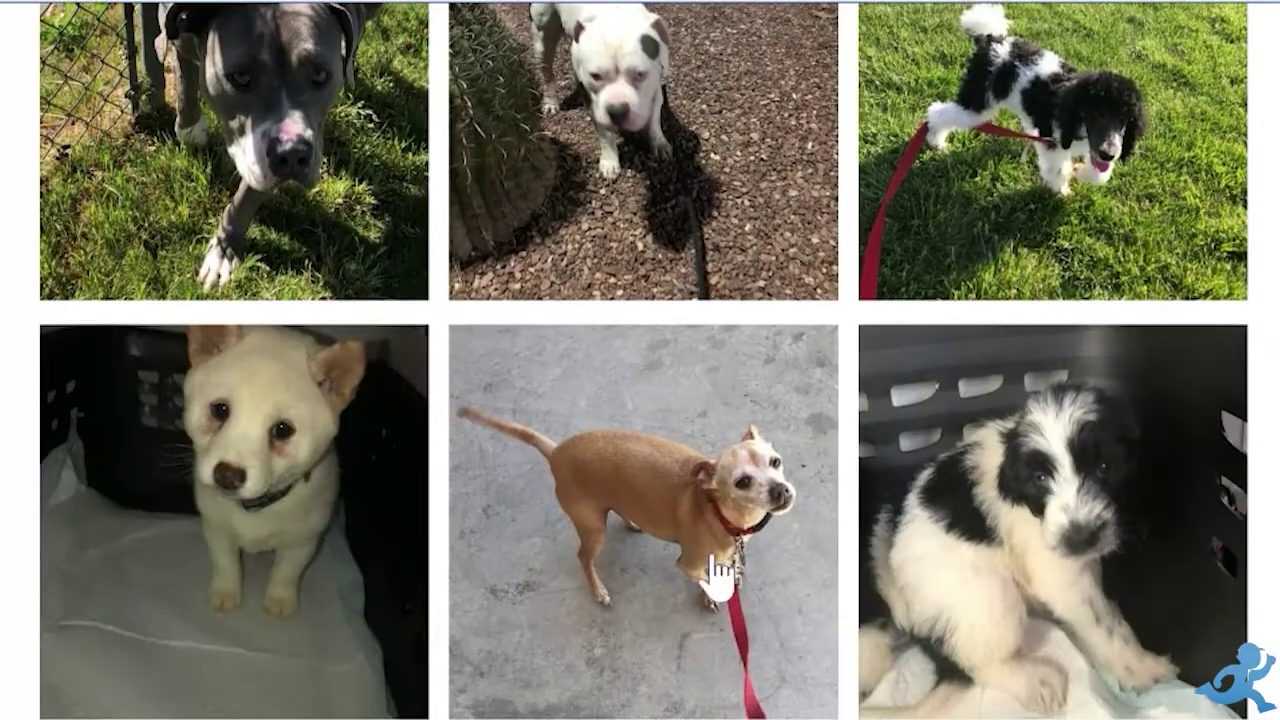
scroll(660, 610, "down", 1)
scroll(660, 610, "down", 7)
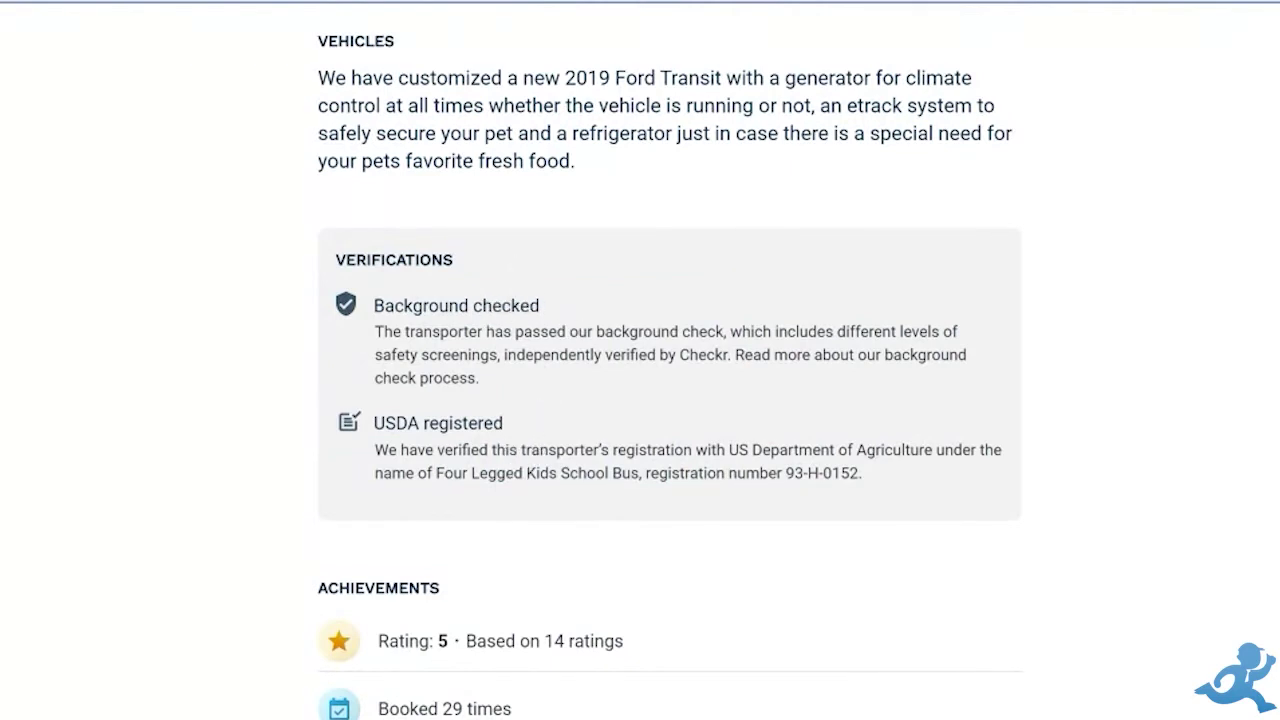
Highlight the background check verification of Four Legged Kids Bus LLC and review its achievements and customer reviews.
left_click_drag(375, 305, 572, 332)
triple_click(571, 303)
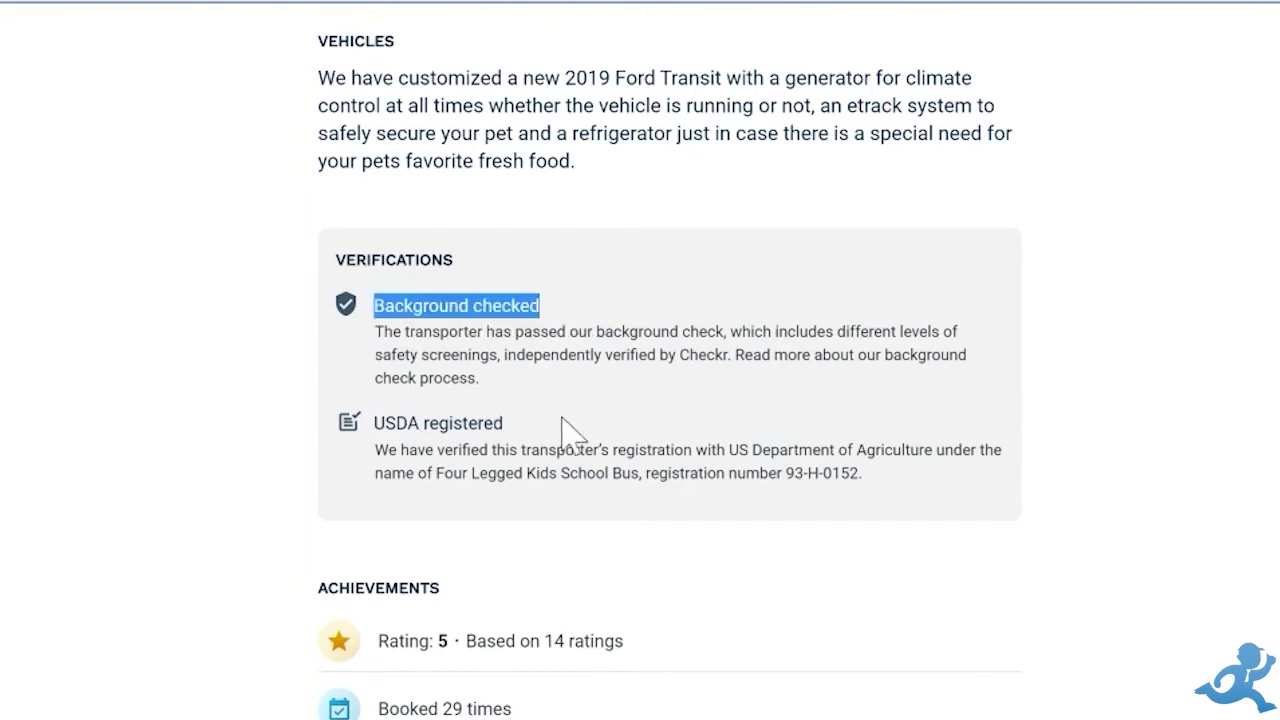
scroll(578, 490, "down", 1)
scroll(578, 490, "down", 3)
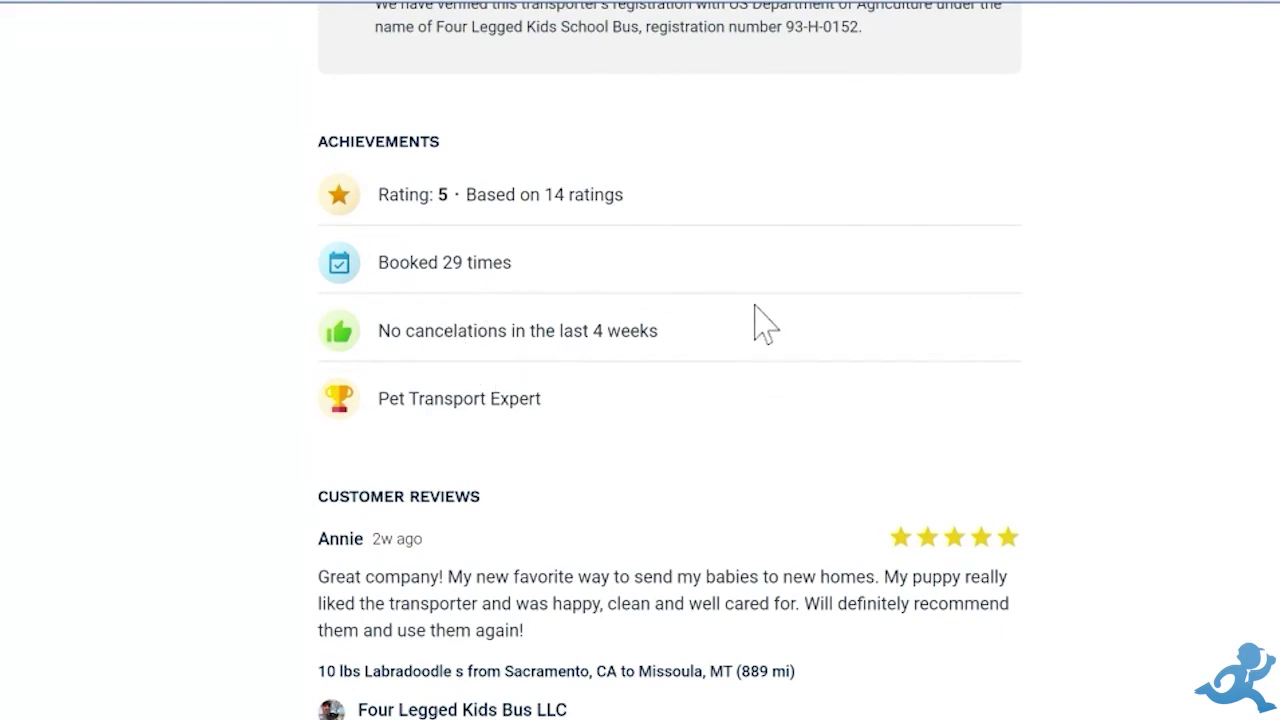
Read through the achievements and customer reviews of Four Legged Kids Bus LLC.
scroll(761, 582, "down", 1)
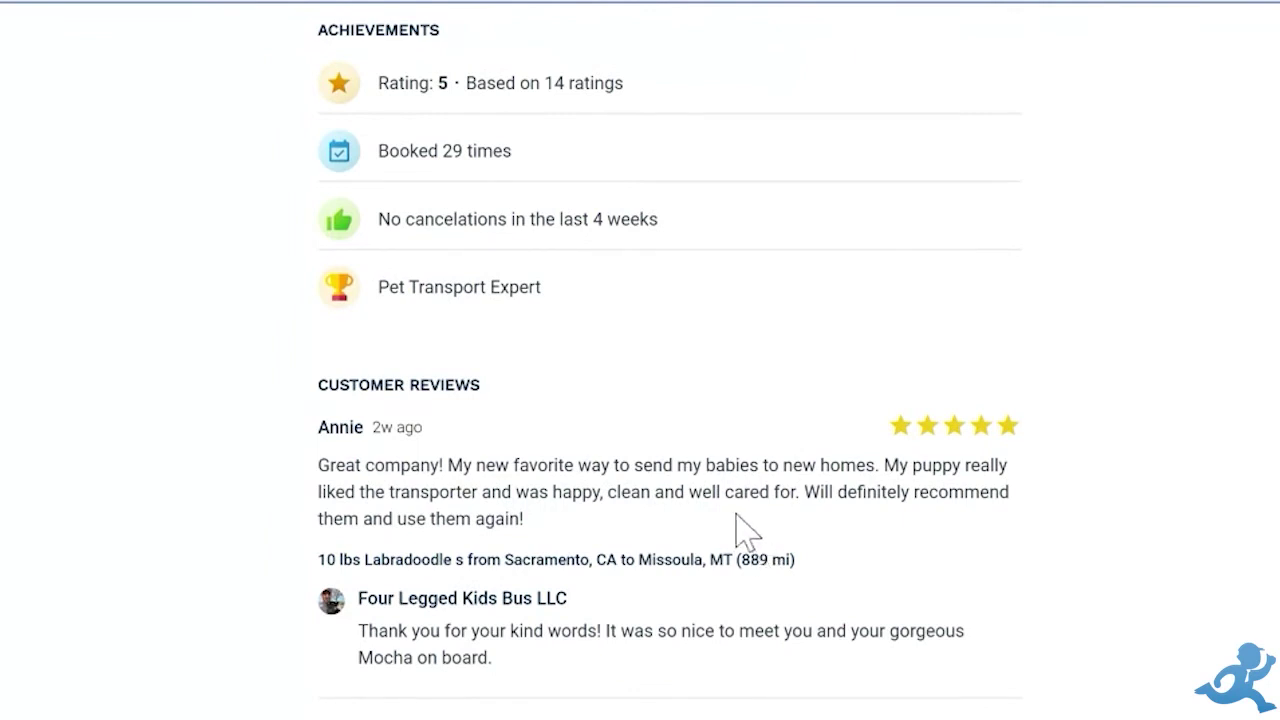
scroll(745, 530, "down", 1)
scroll(740, 528, "down", 3)
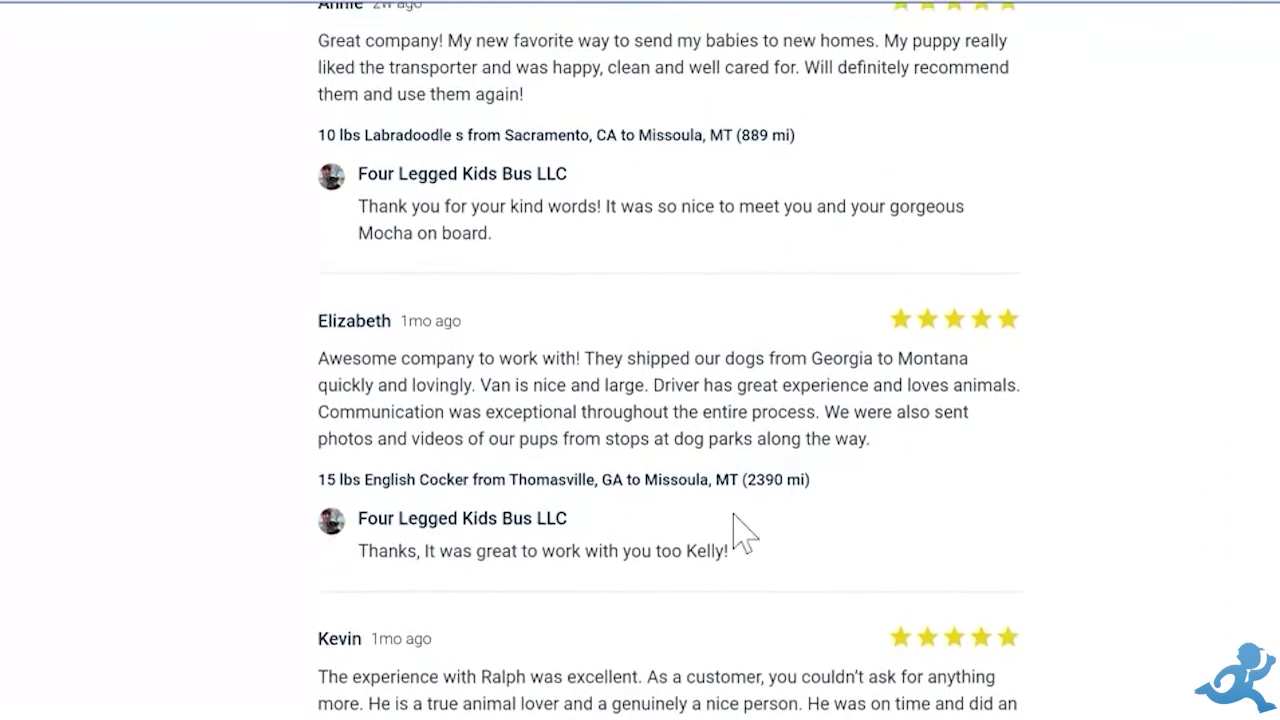
scroll(742, 532, "up", 2)
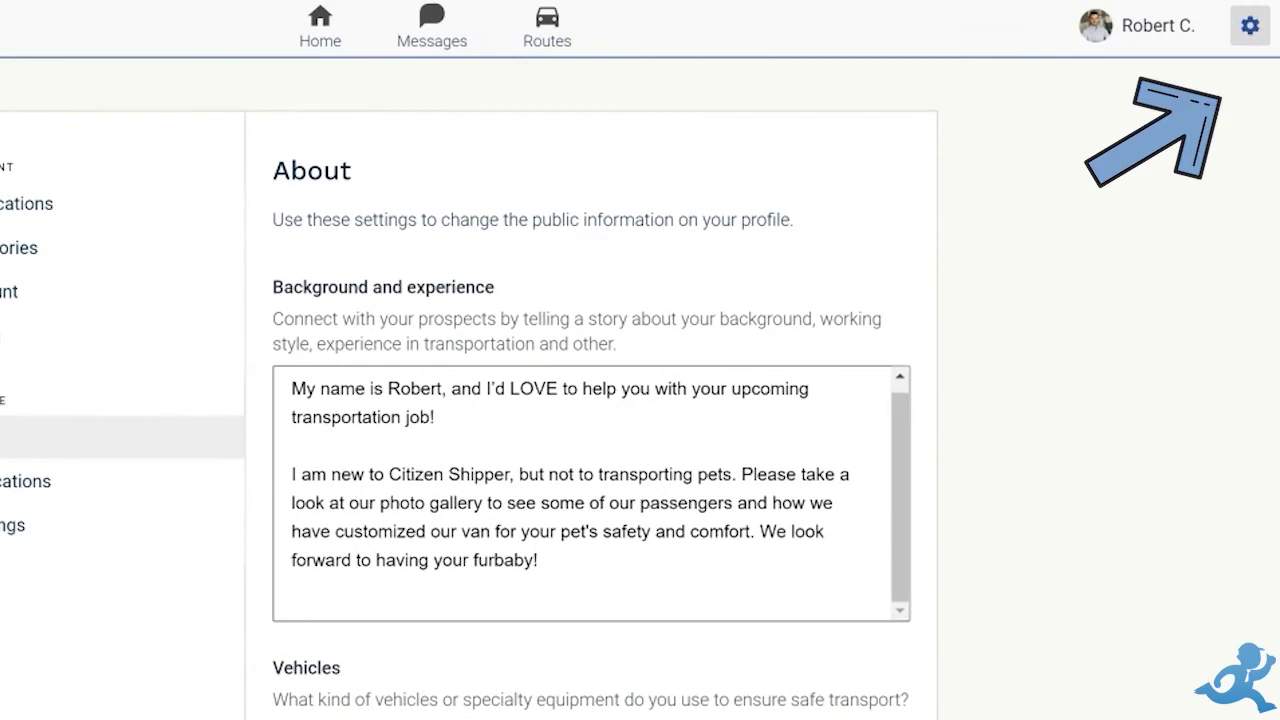
Open the About section of the account's profile settings and activate the Background and experience text for editing.
left_click(1258, 36)
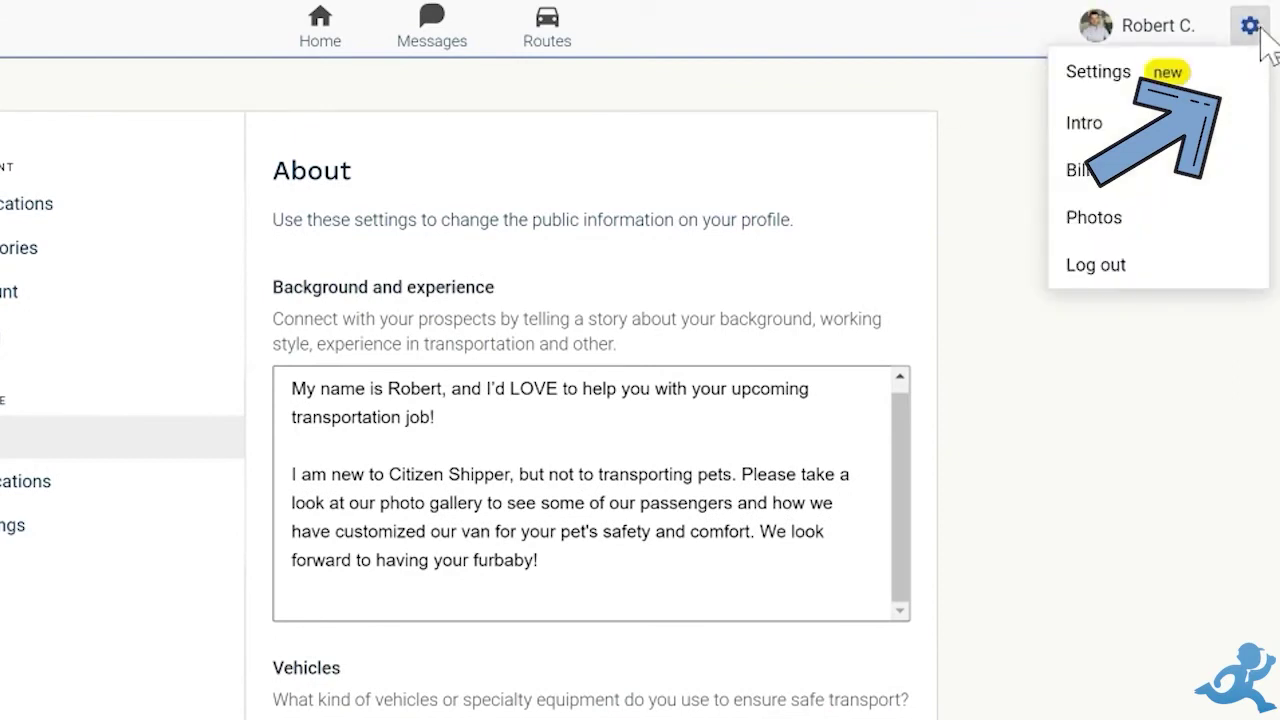
left_click(1104, 88)
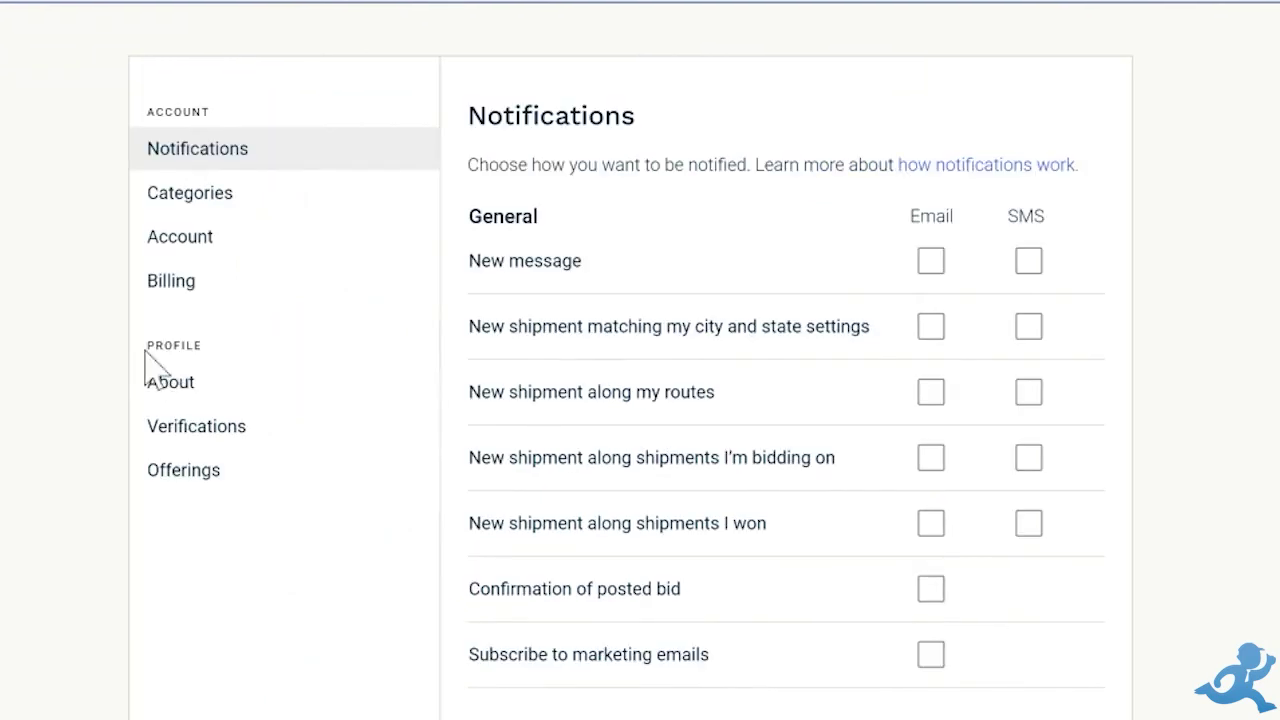
left_click_drag(157, 346, 223, 349)
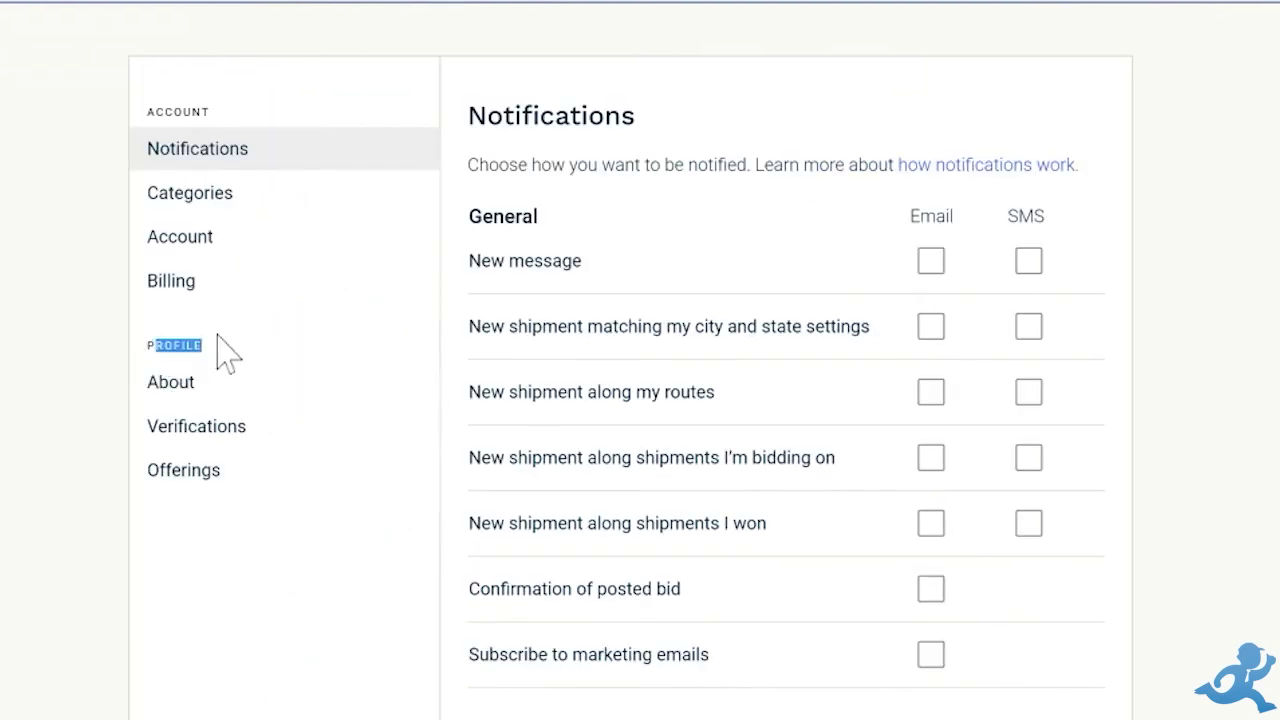
left_click(182, 396)
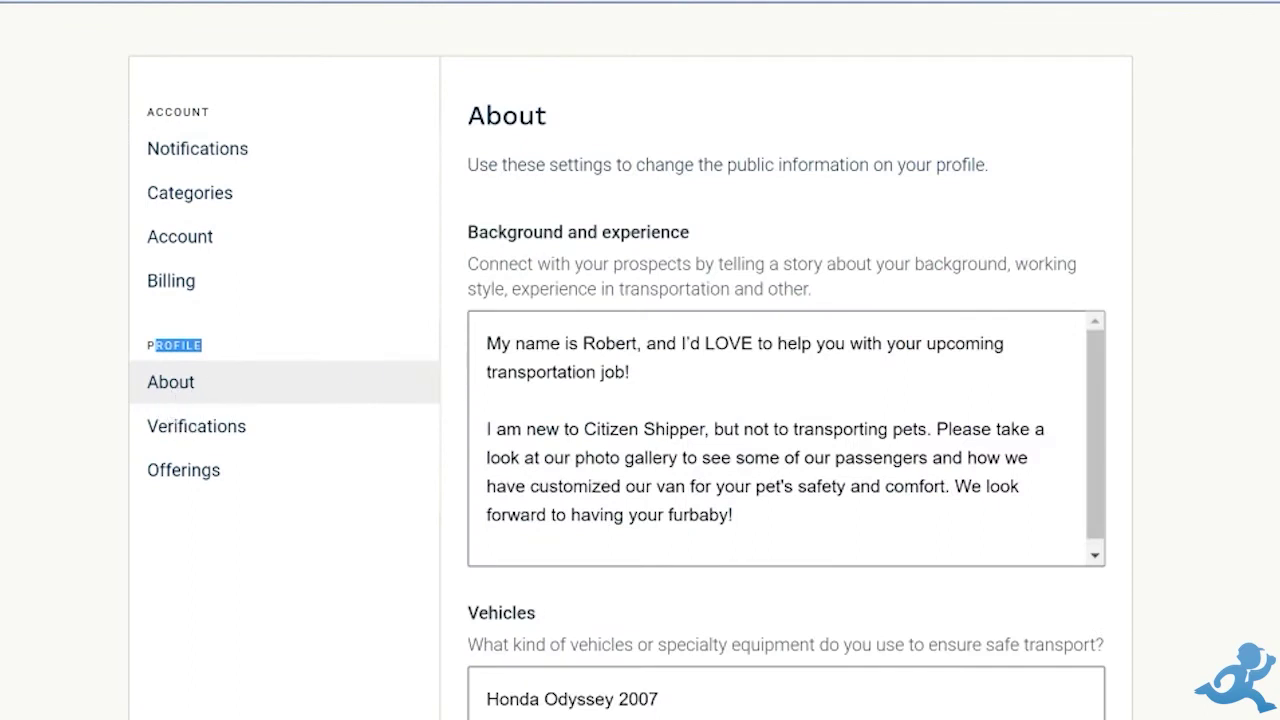
left_click(640, 372)
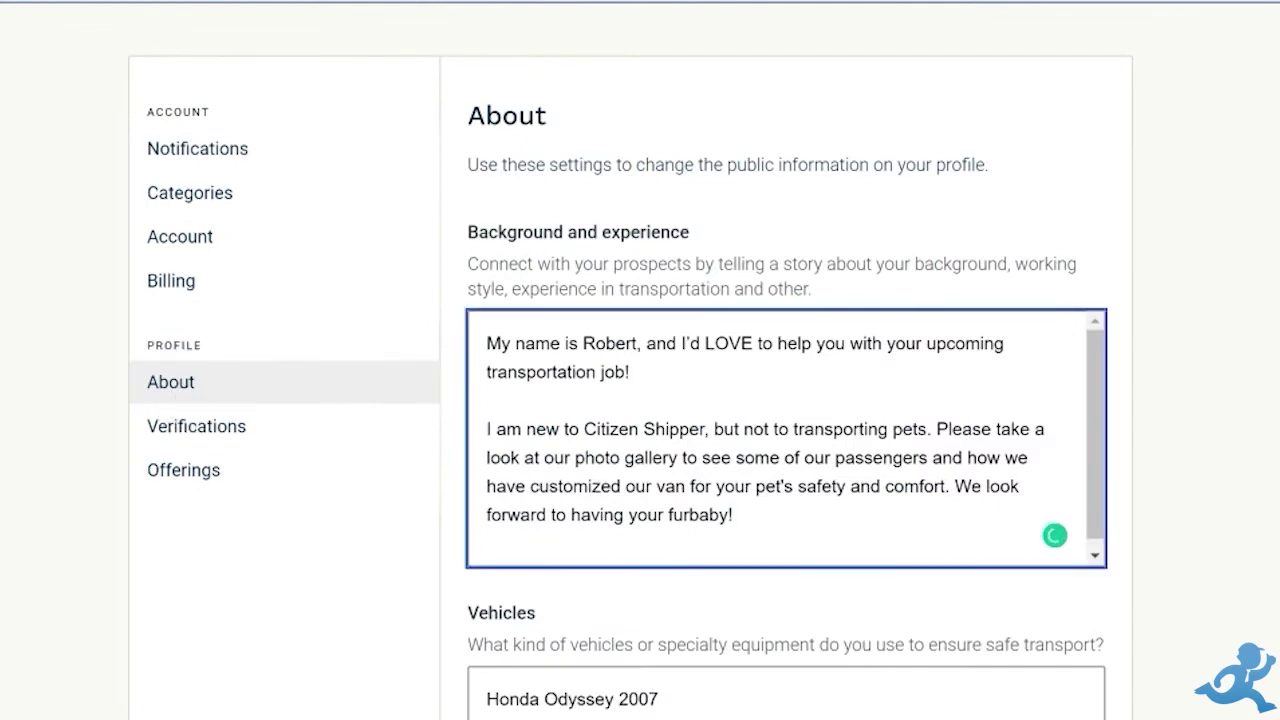
Highlight the Vehicles heading and its description in the About settings, and save the profile.
scroll(640, 400, "down", 2)
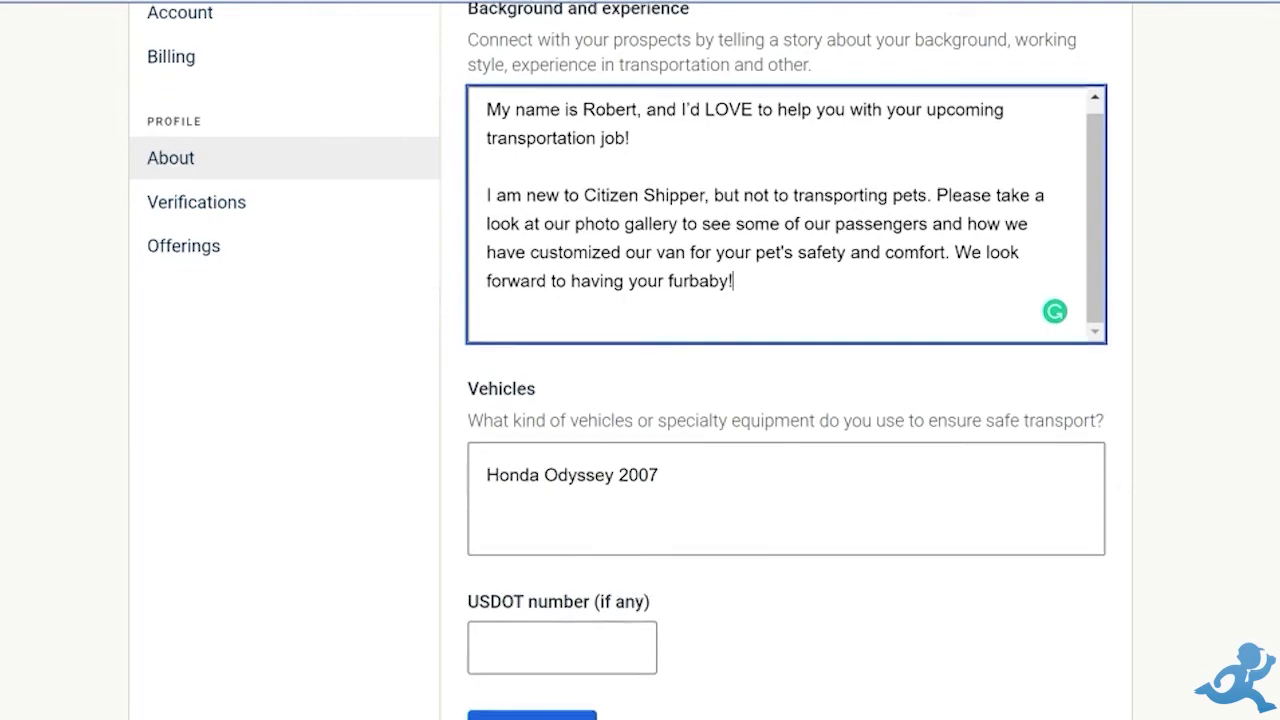
scroll(619, 360, "down", 1)
left_click_drag(479, 337, 580, 340)
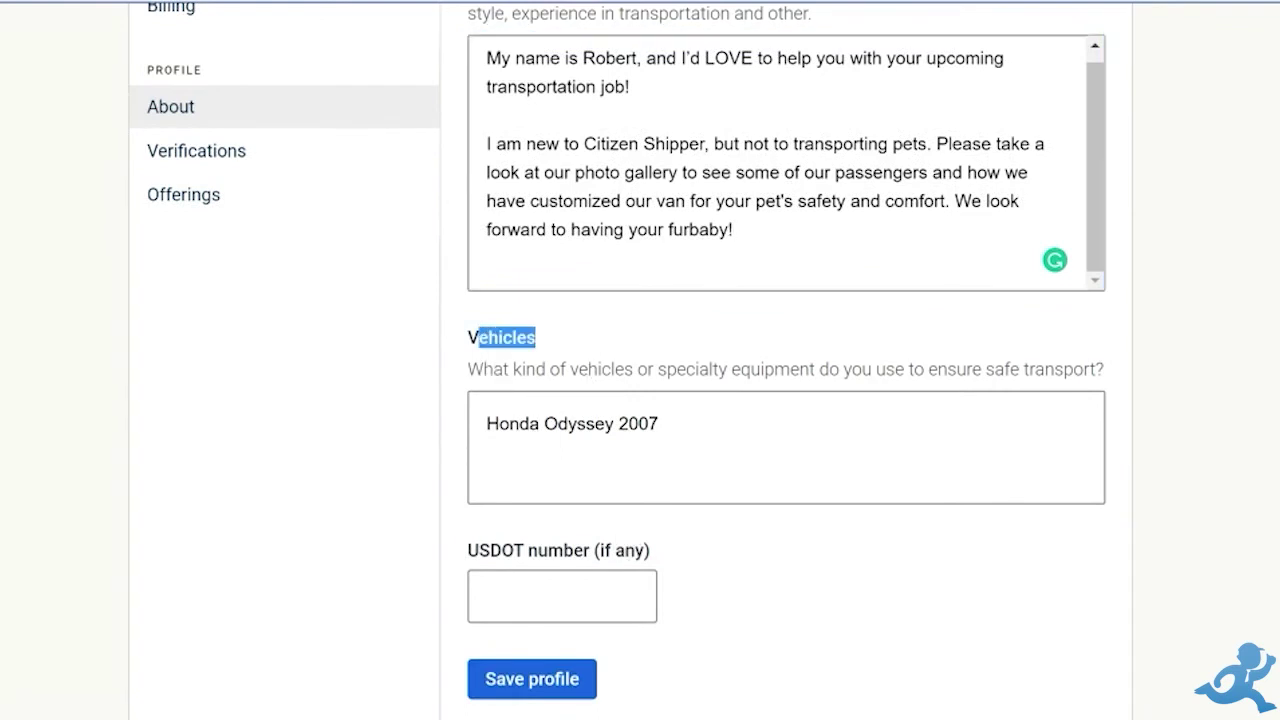
triple_click(478, 458)
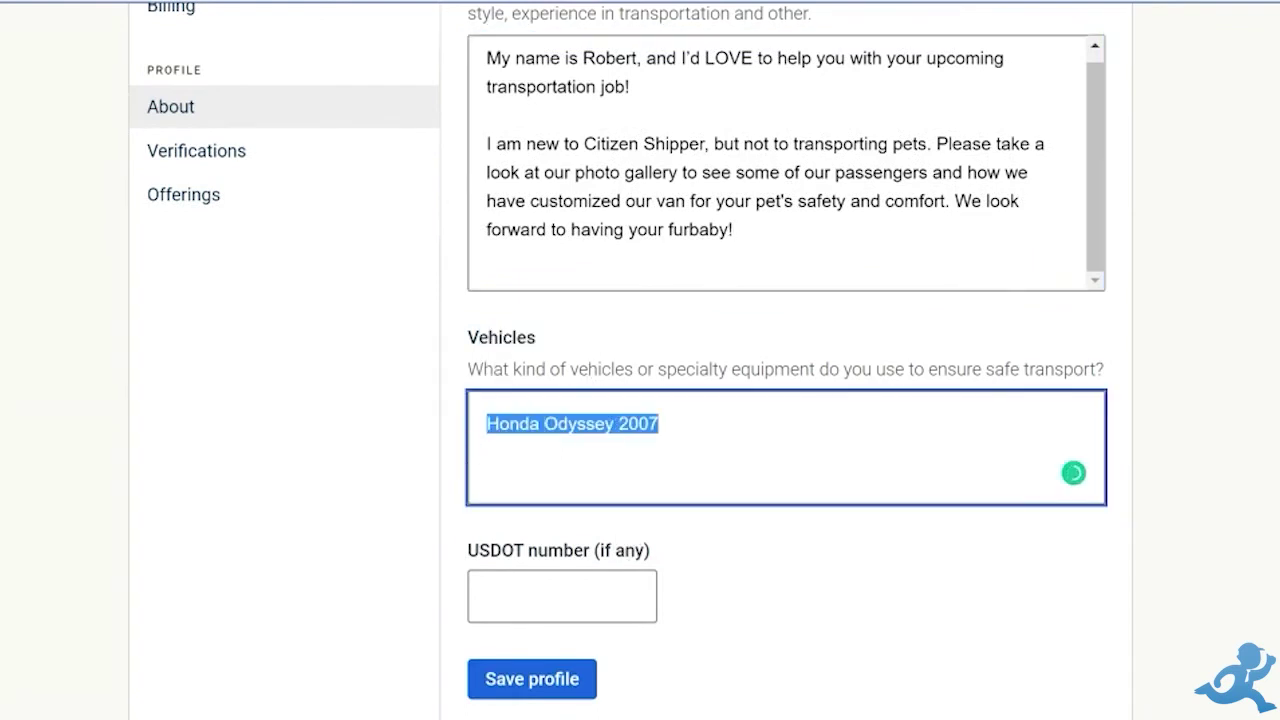
left_click(563, 689)
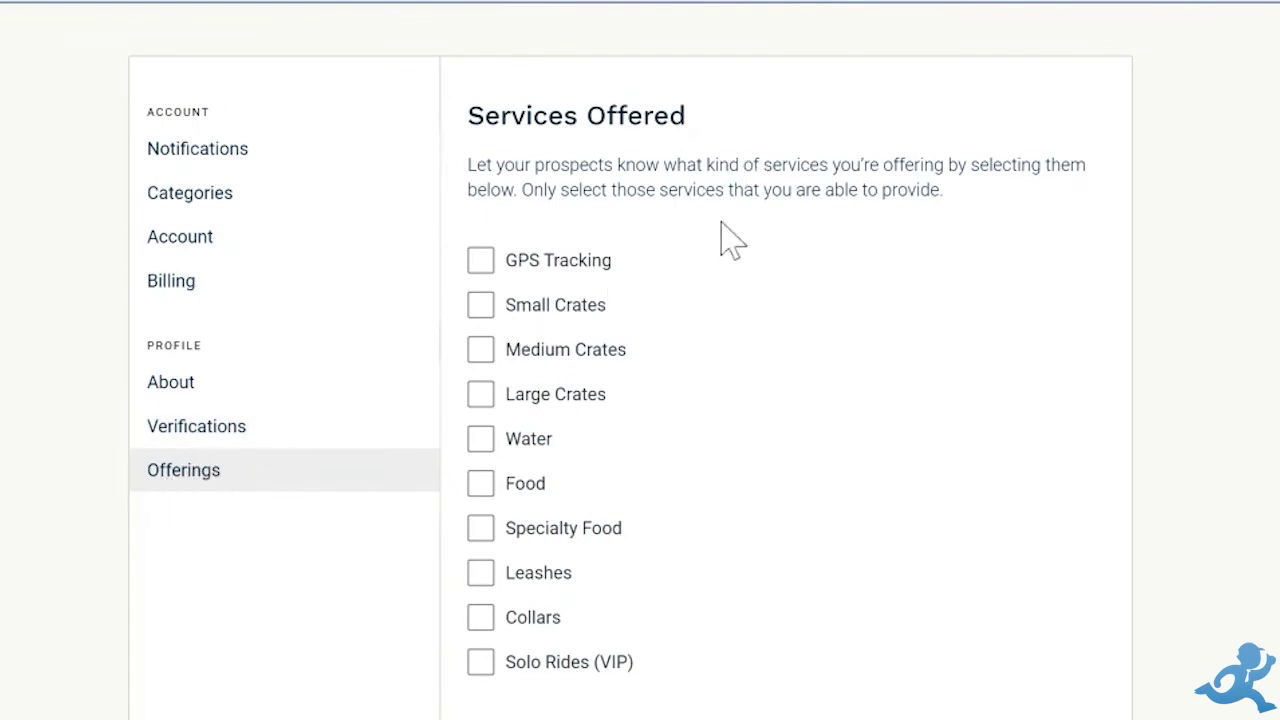
Select all listed services in the profile's offerings, from GPS Tracking to Solo Rides (VIP), and open the account's photos page.
scroll(731, 240, "down", 1)
left_click(482, 172)
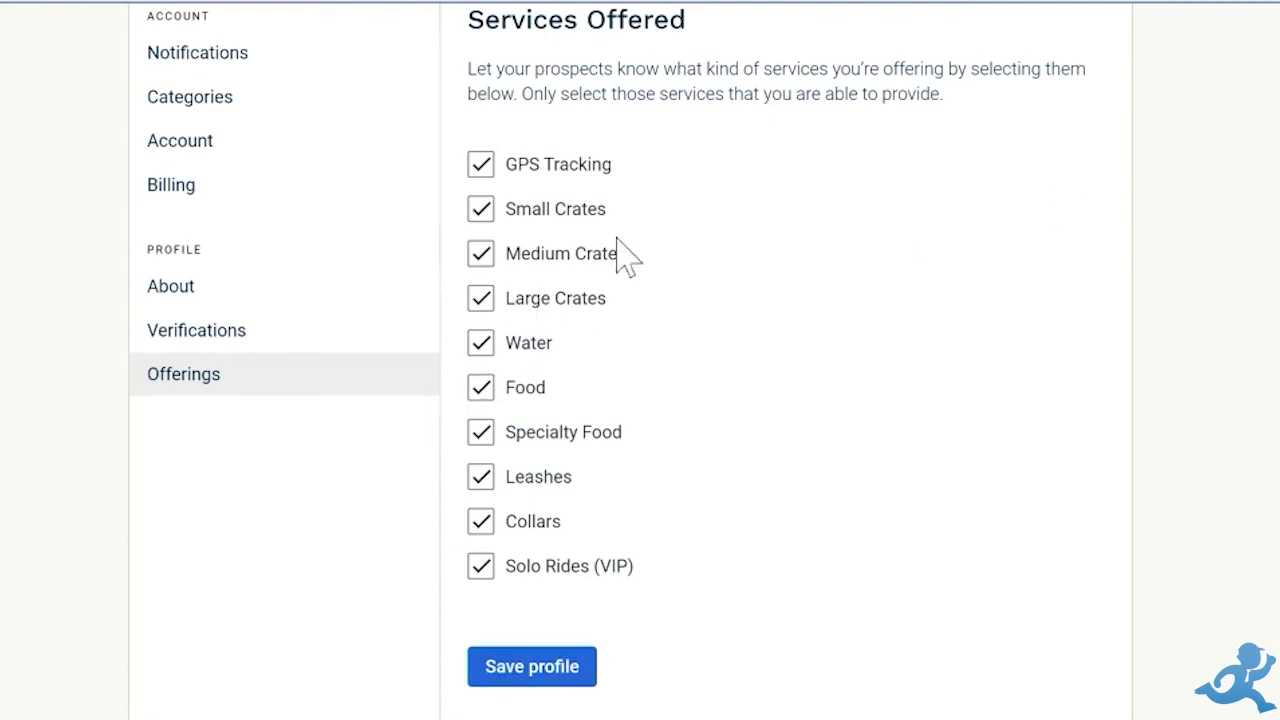
scroll(623, 257, "up", 1)
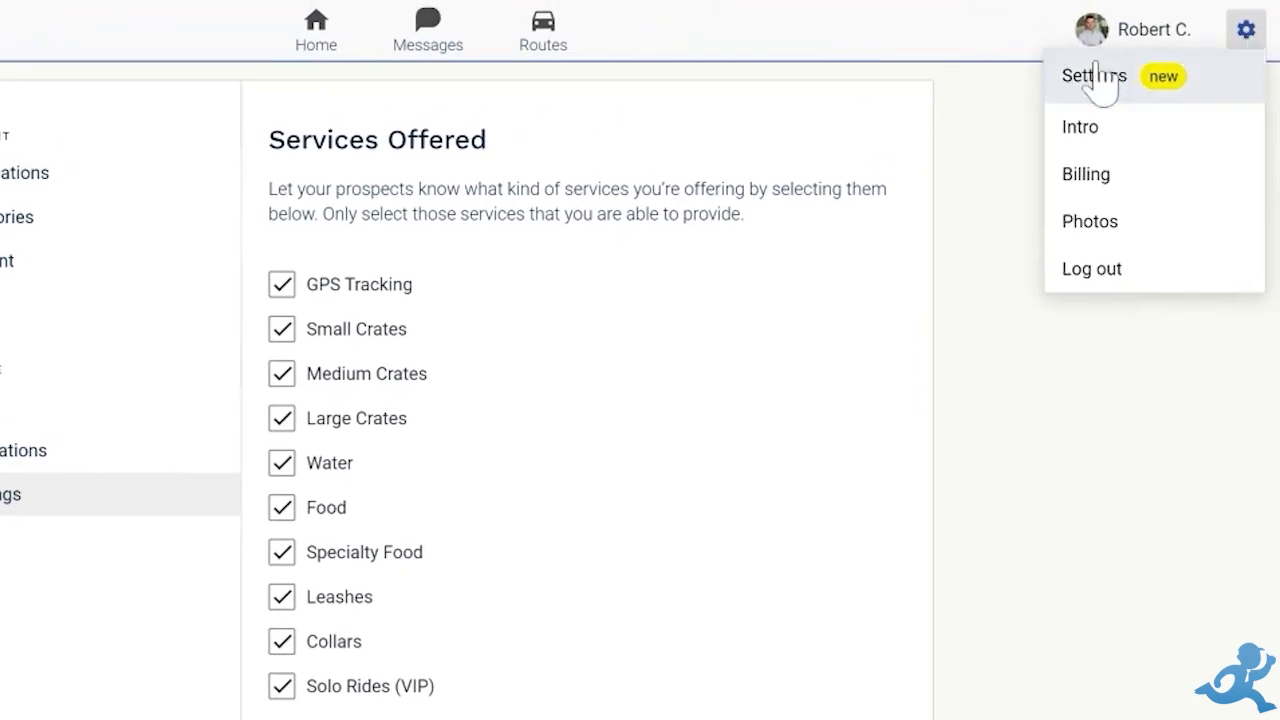
left_click(1085, 232)
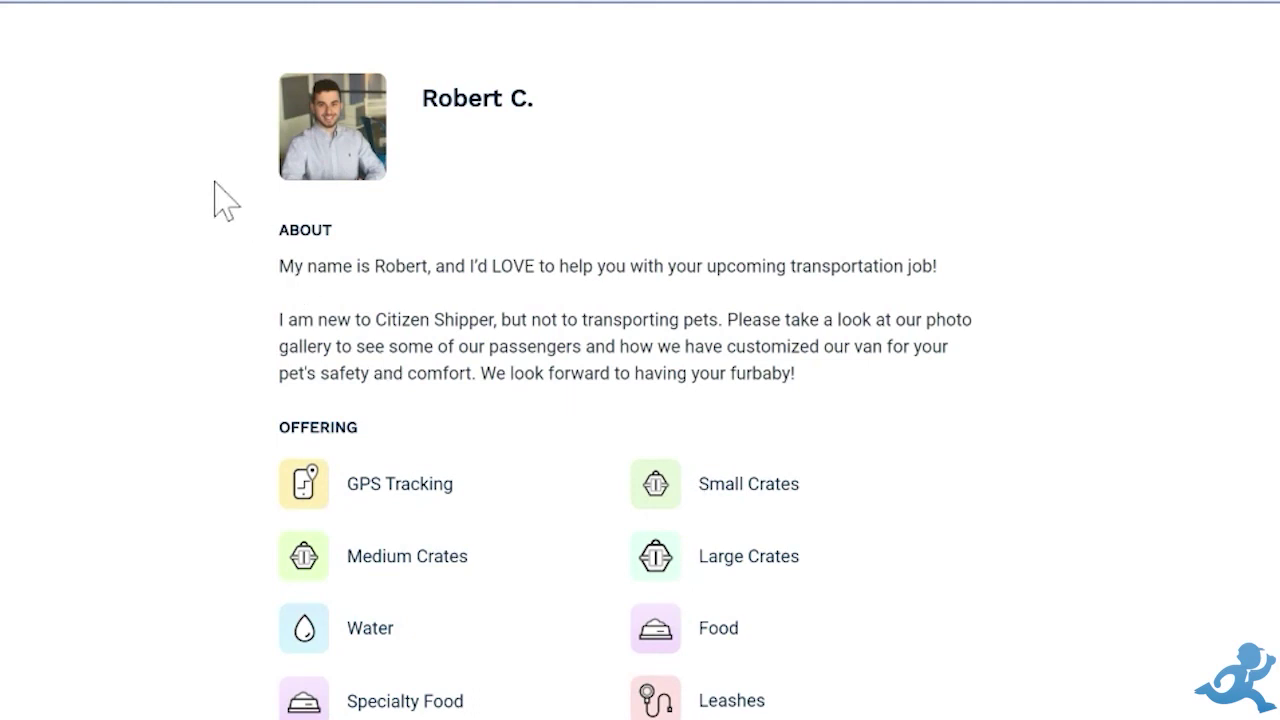
Highlight the About text on the completed transporter profile and review its offerings, photos, vehicle and verifications.
left_click_drag(280, 266, 810, 394)
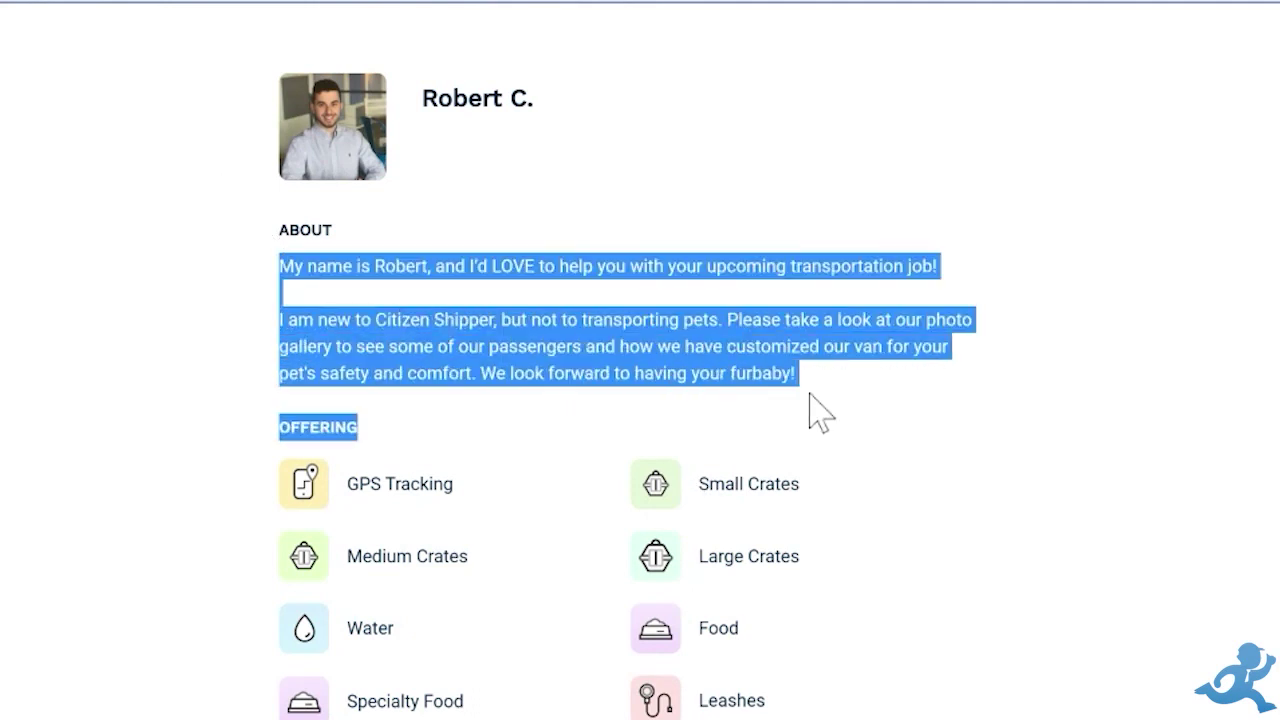
scroll(818, 410, "down", 1)
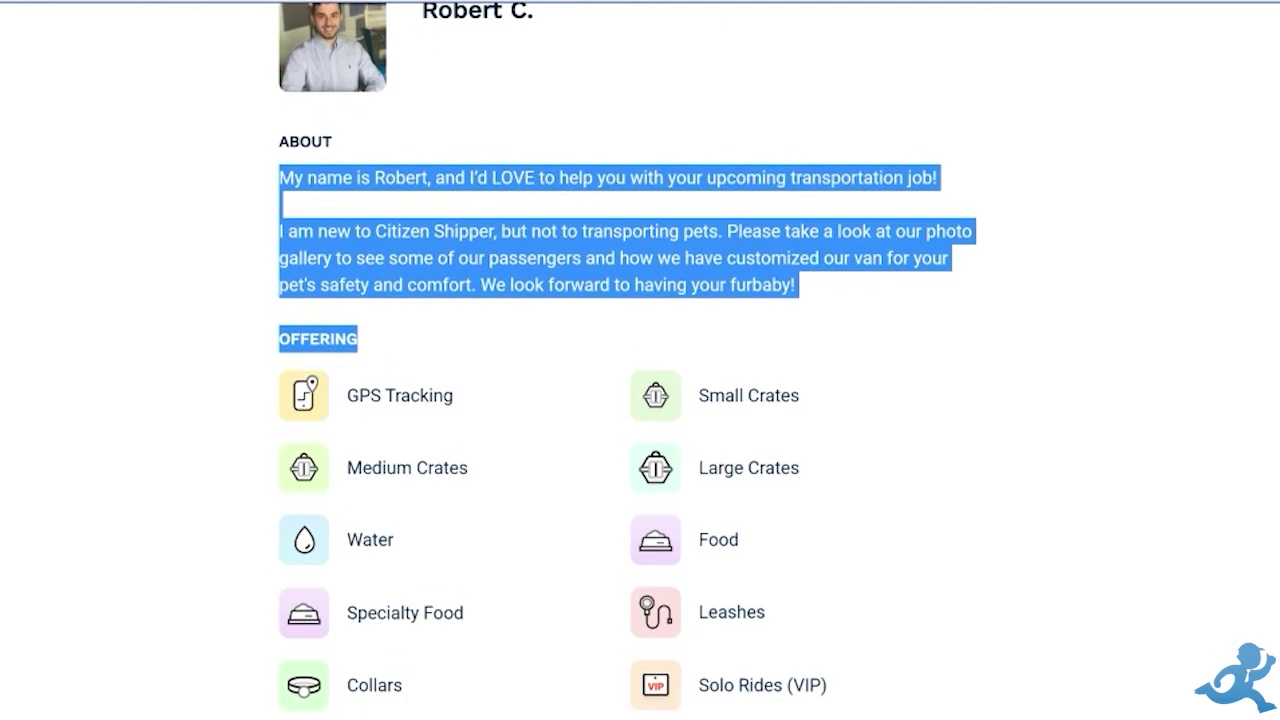
scroll(628, 360, "down", 1)
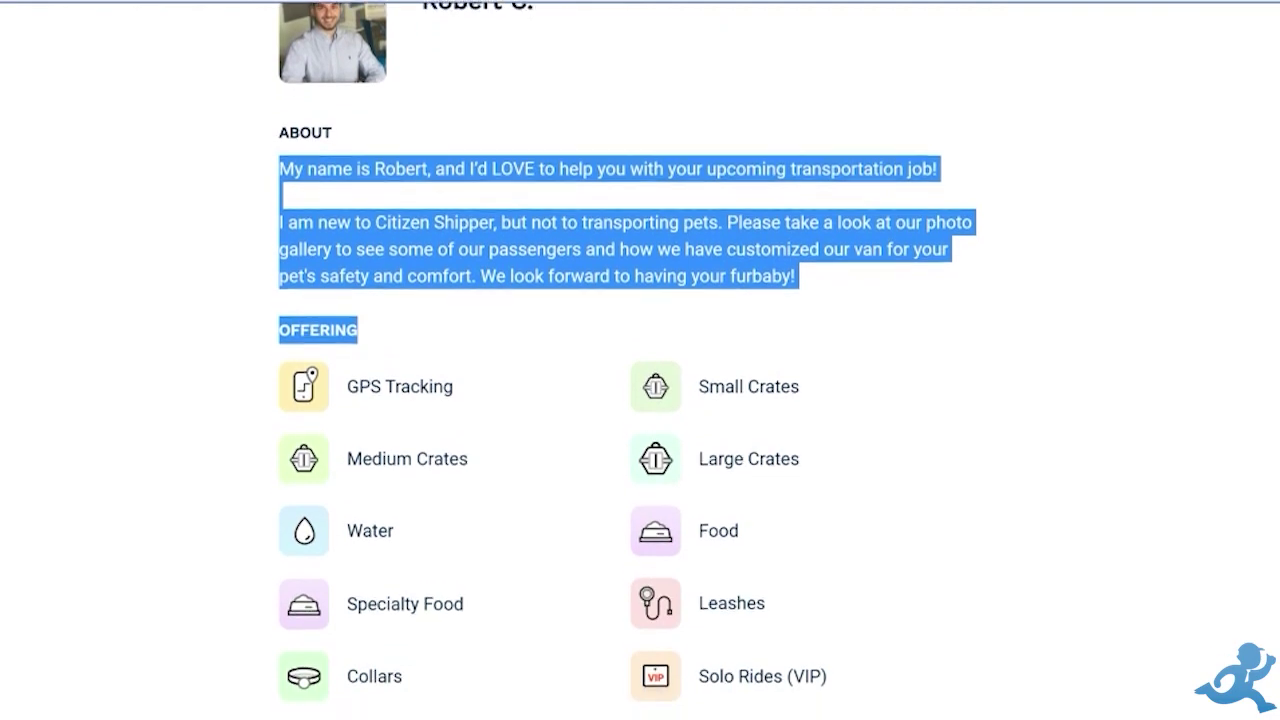
scroll(628, 360, "down", 5)
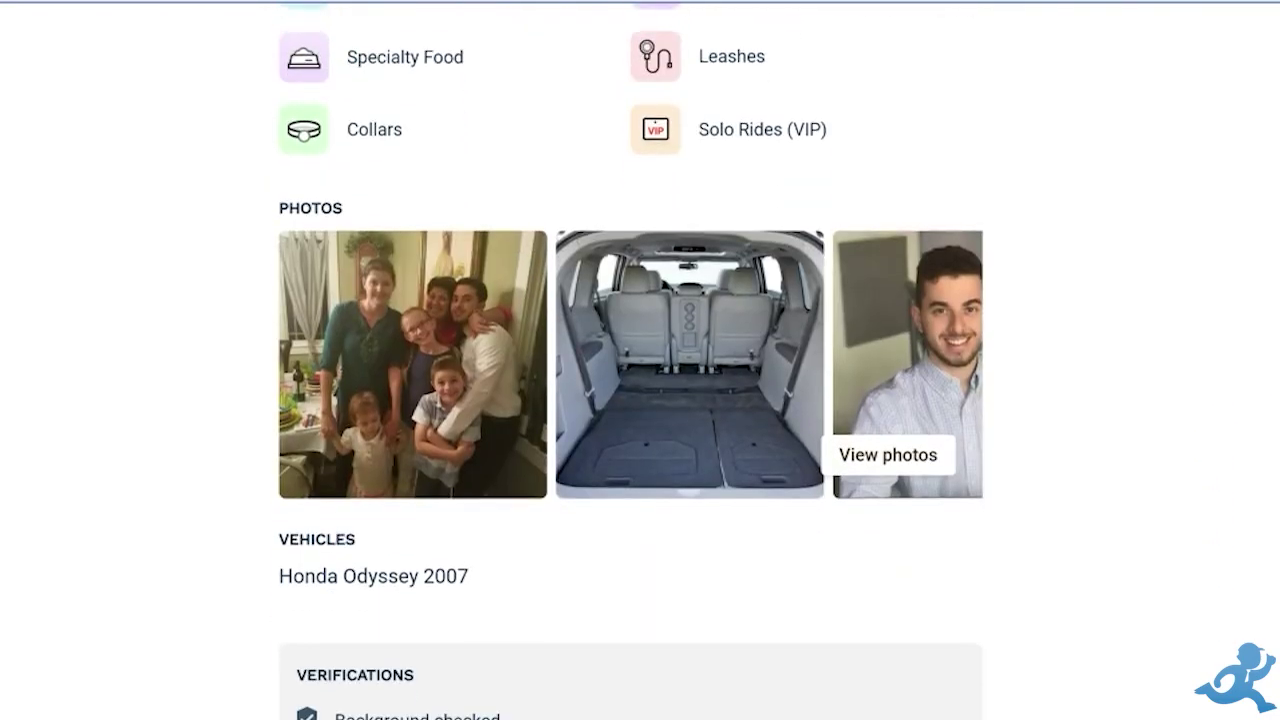
scroll(628, 360, "down", 4)
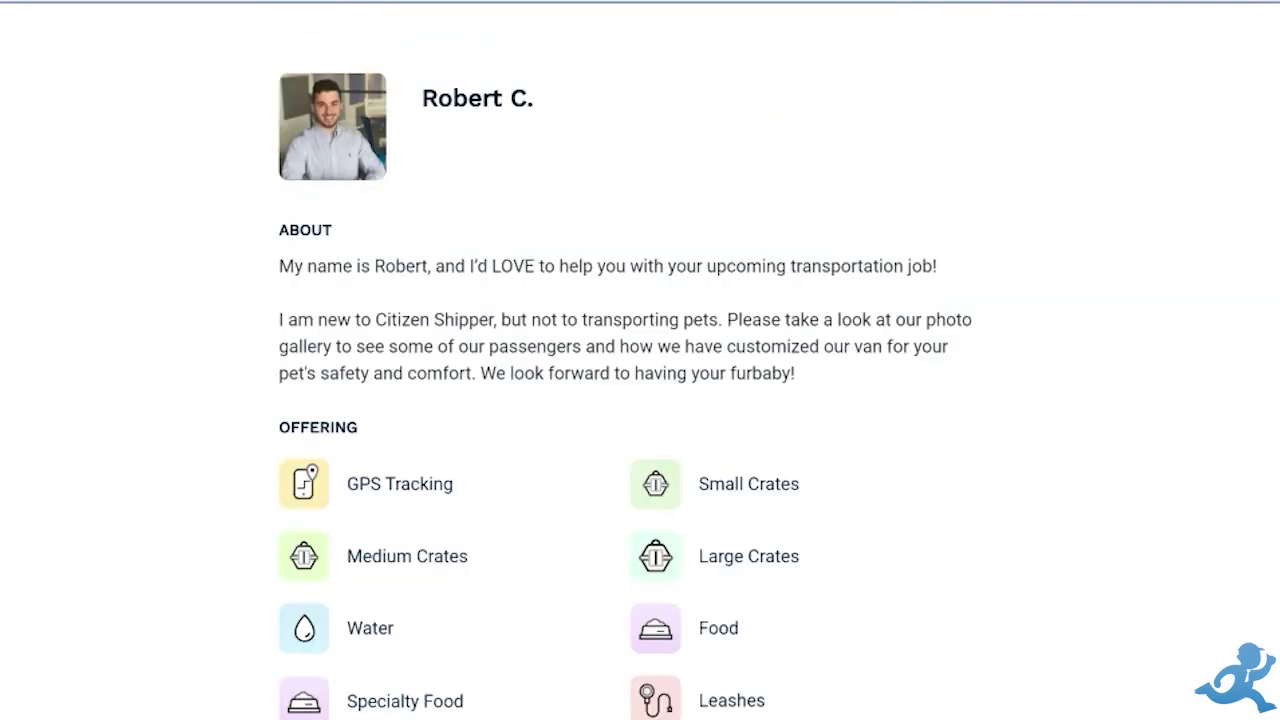